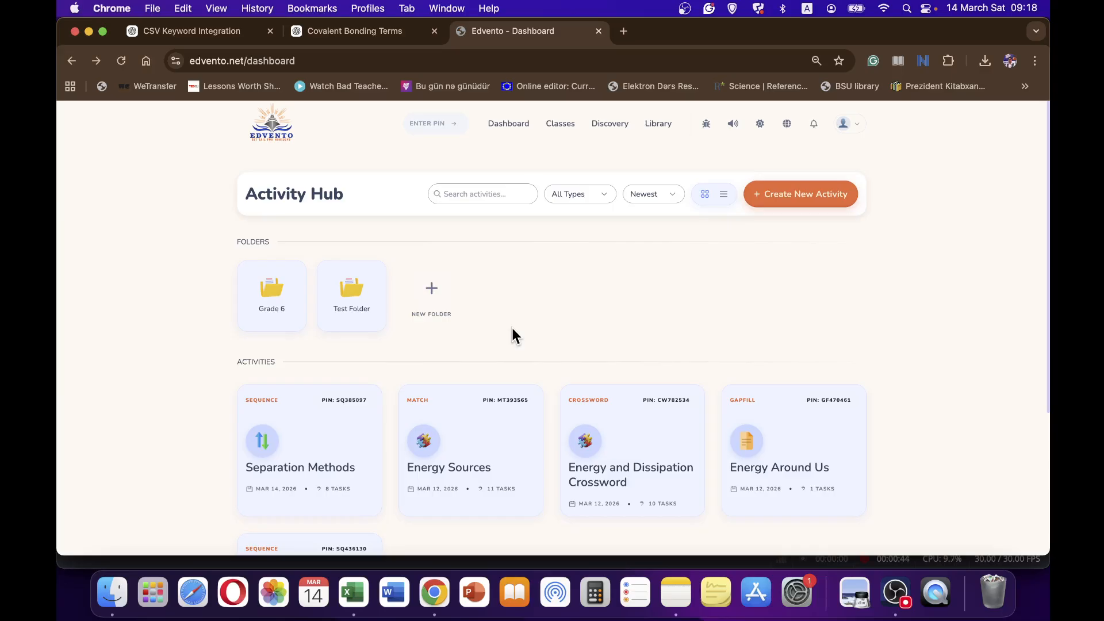
# Step: Move the Separation Methods activity into Test Folder and open that folder
pyautogui.moveTo(289, 462)
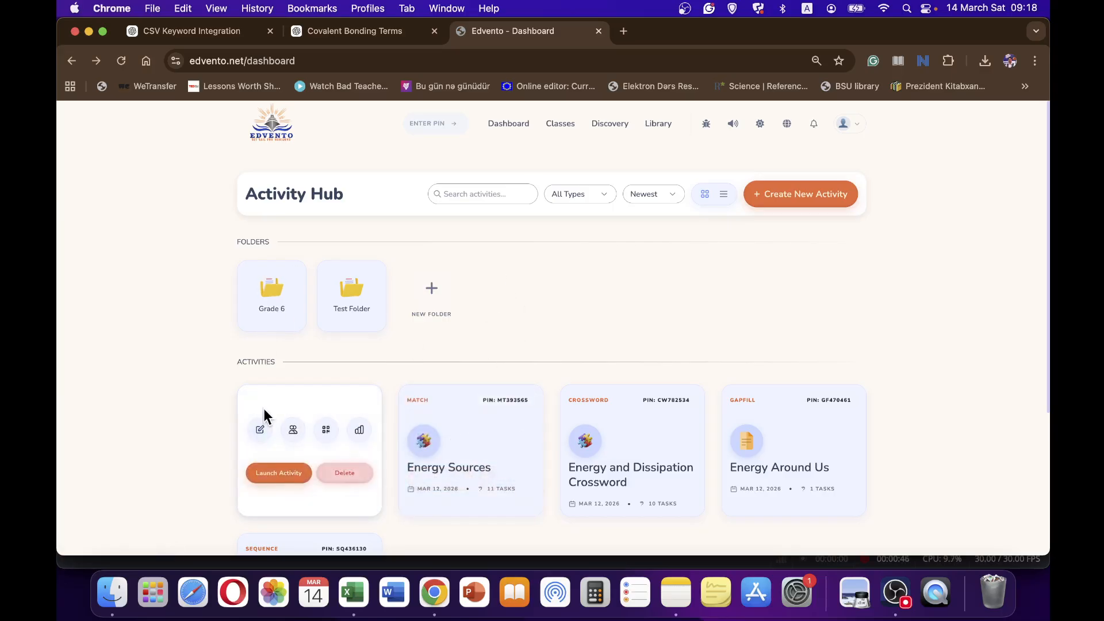
pyautogui.moveTo(290, 409); pyautogui.dragTo(353, 294)
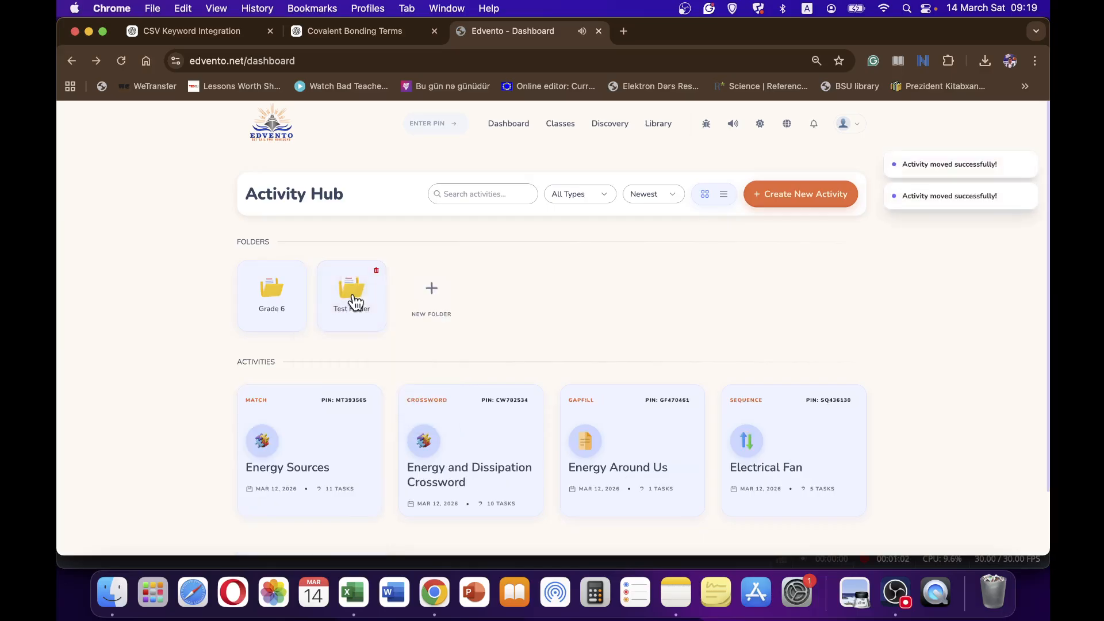
pyautogui.click(352, 296)
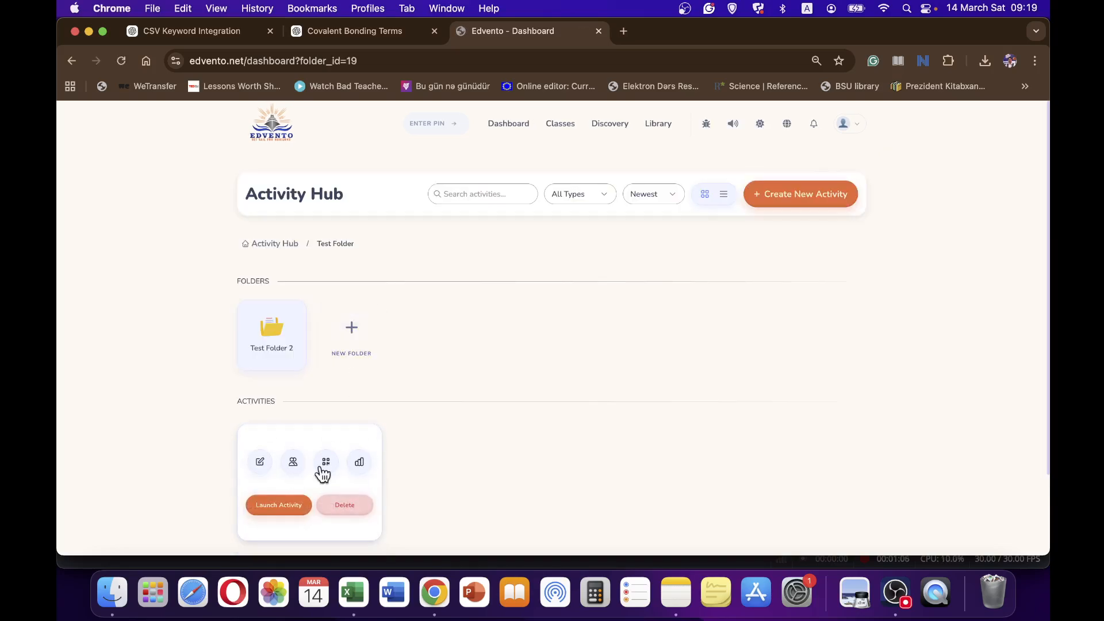
# Step: Move the Separation Methods activity into Test Folder 2 and on into Test Folder 3, opening each folder
pyautogui.moveTo(291, 475); pyautogui.dragTo(273, 344)
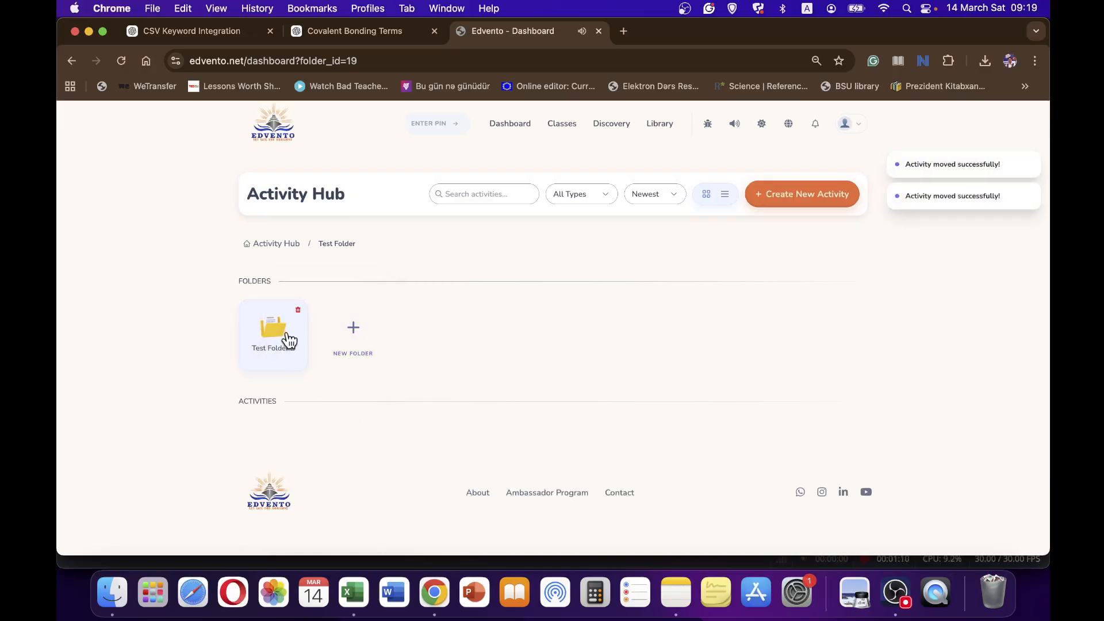
pyautogui.click(288, 340)
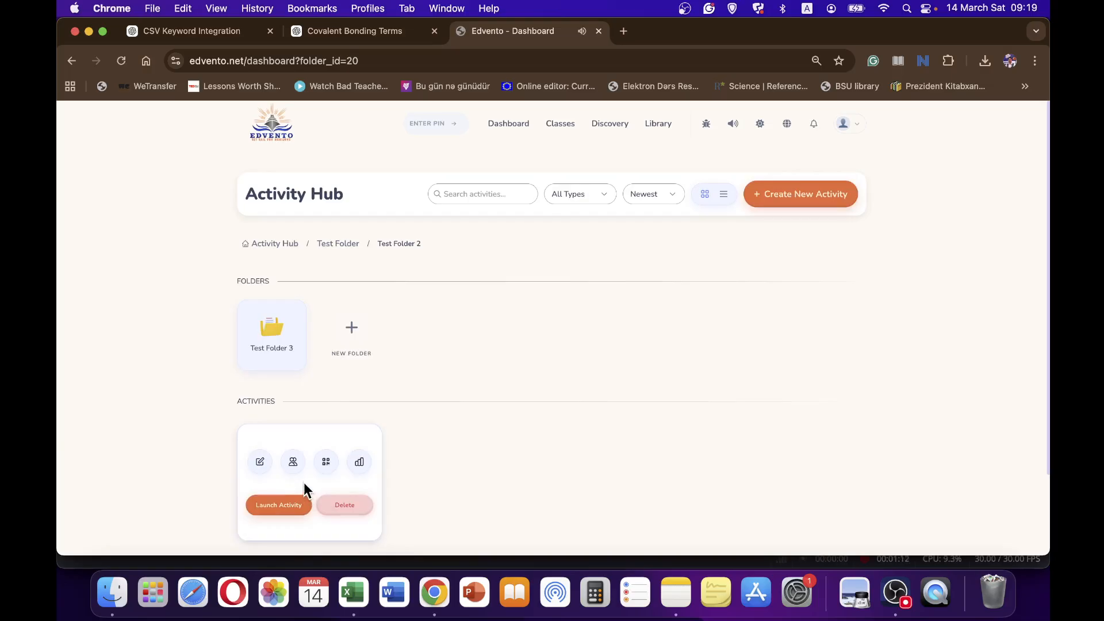
pyautogui.moveTo(278, 482); pyautogui.dragTo(262, 357)
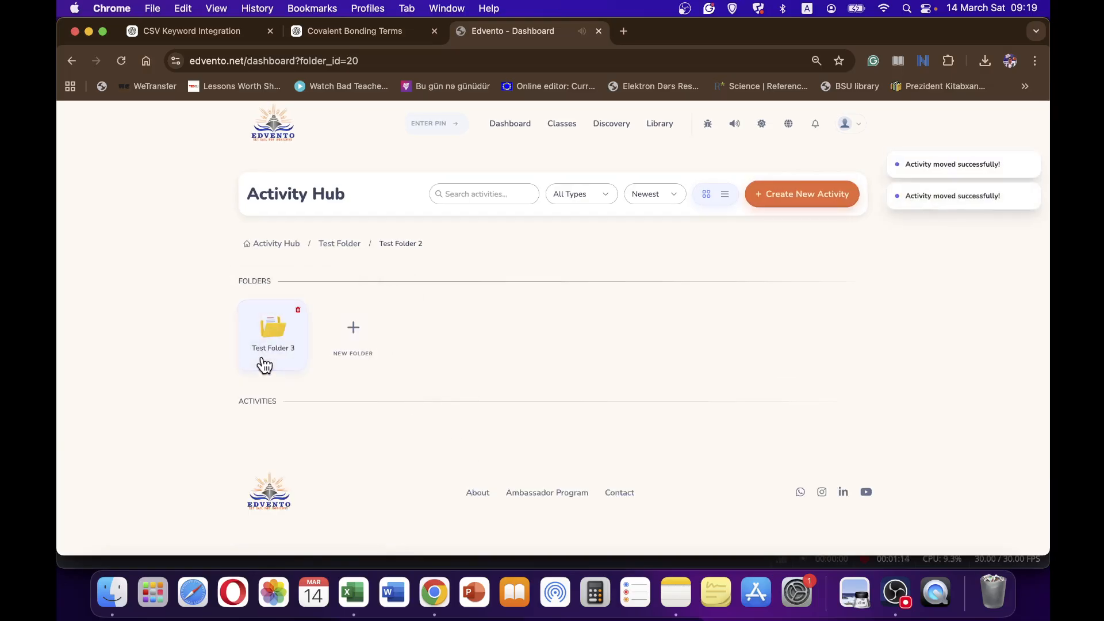
pyautogui.click(297, 328)
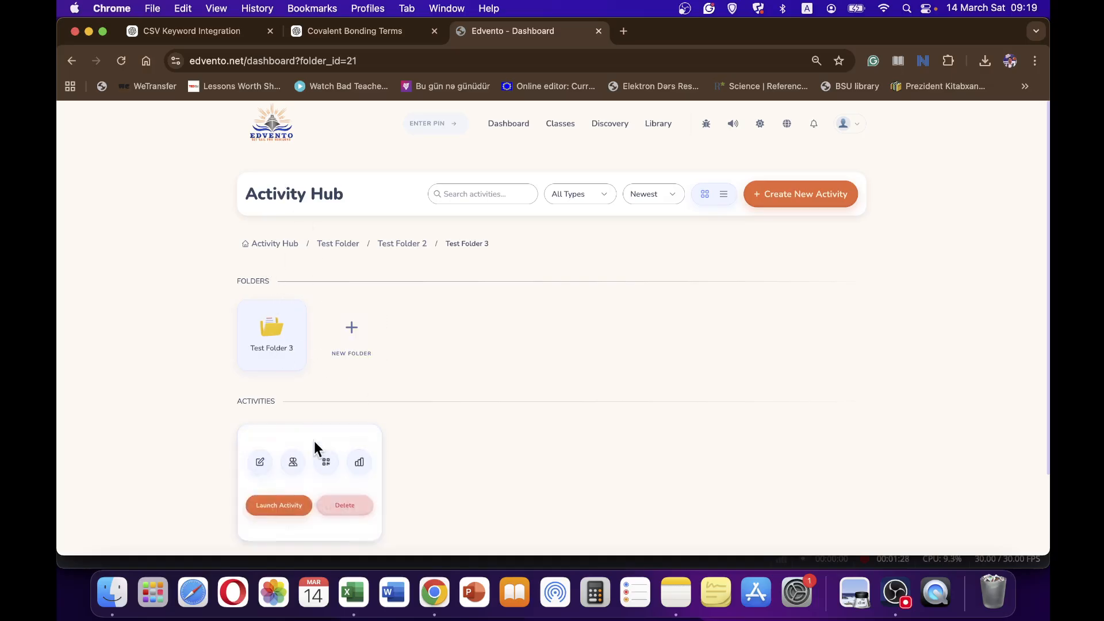
# Step: Move the activity out of Test Folder 3 to the Activity Hub's top level and return there
pyautogui.moveTo(300, 436); pyautogui.dragTo(277, 250)
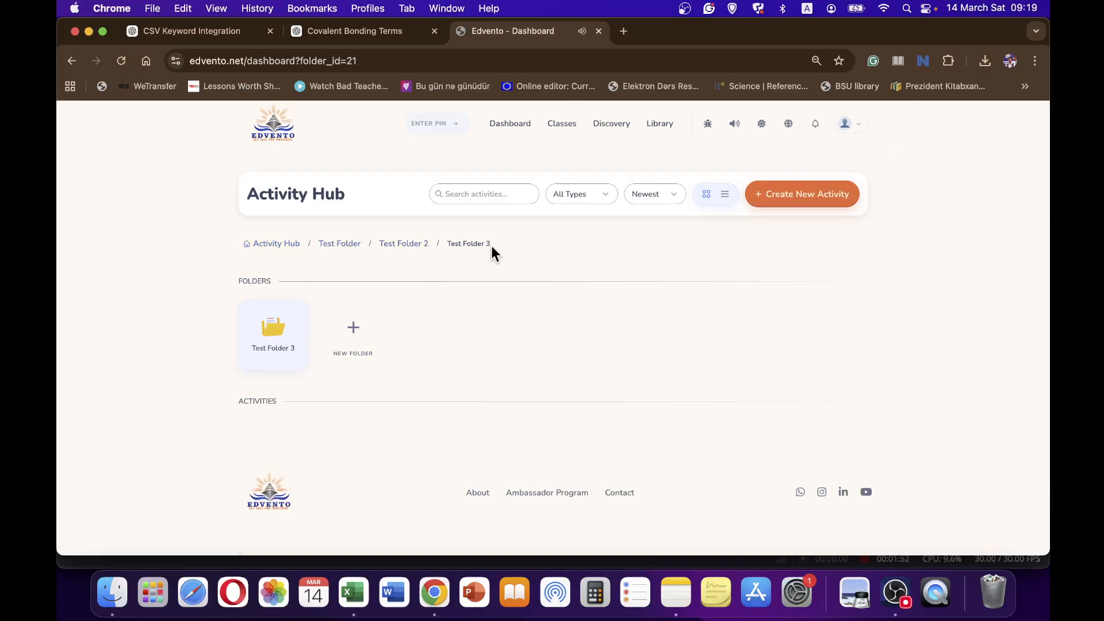
pyautogui.click(343, 246)
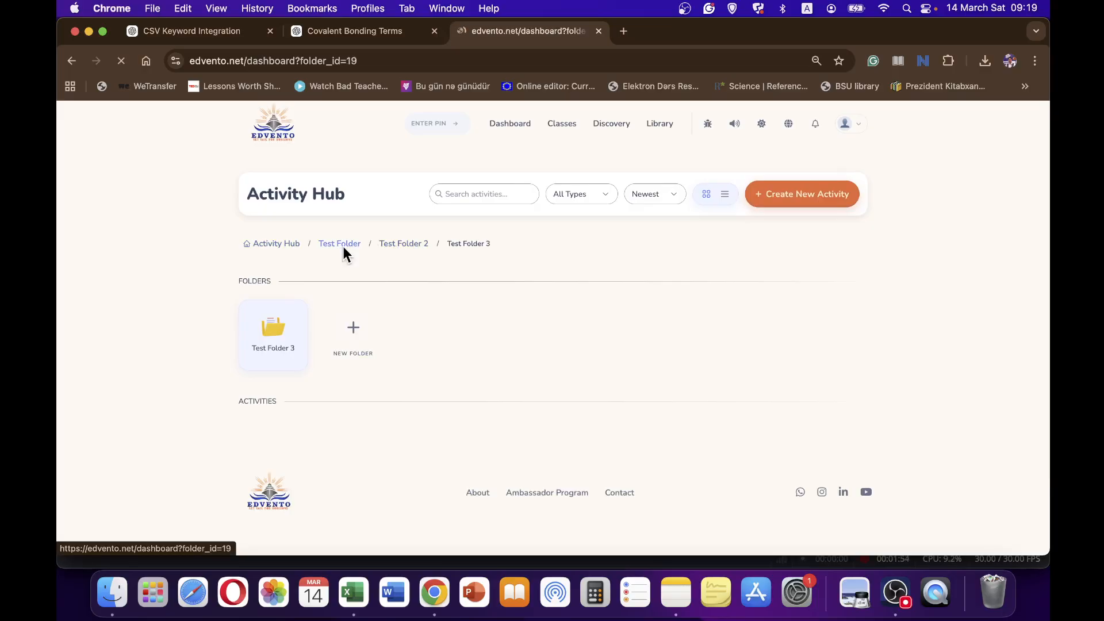
pyautogui.click(277, 244)
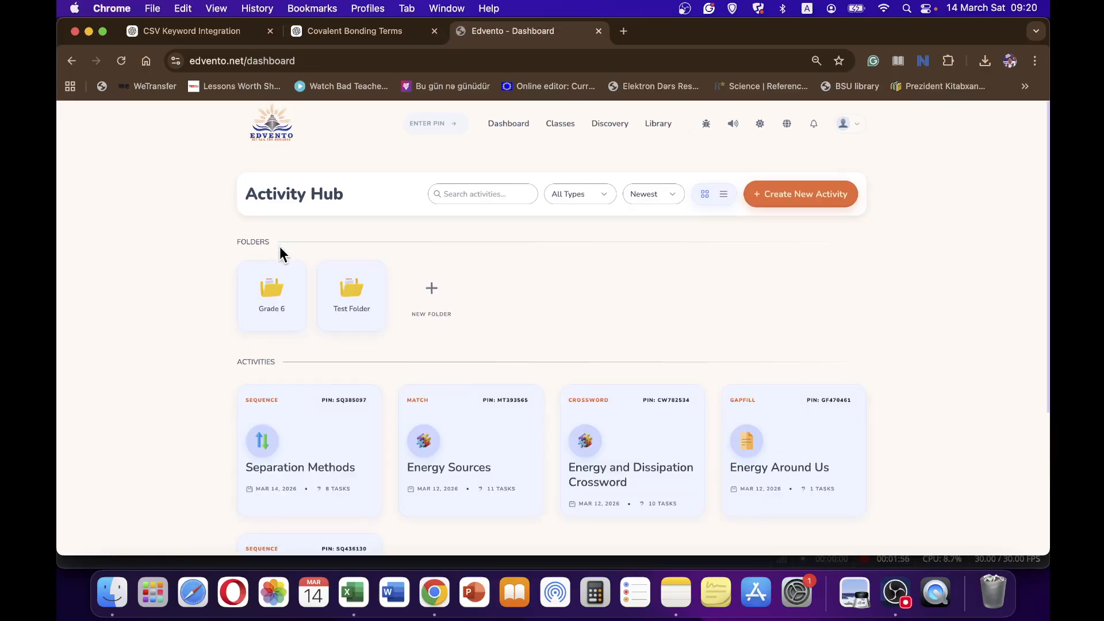
# Step: Start a new individual activity of the Crossword type from the Activity Hub
pyautogui.moveTo(302, 472)
pyautogui.click(780, 196)
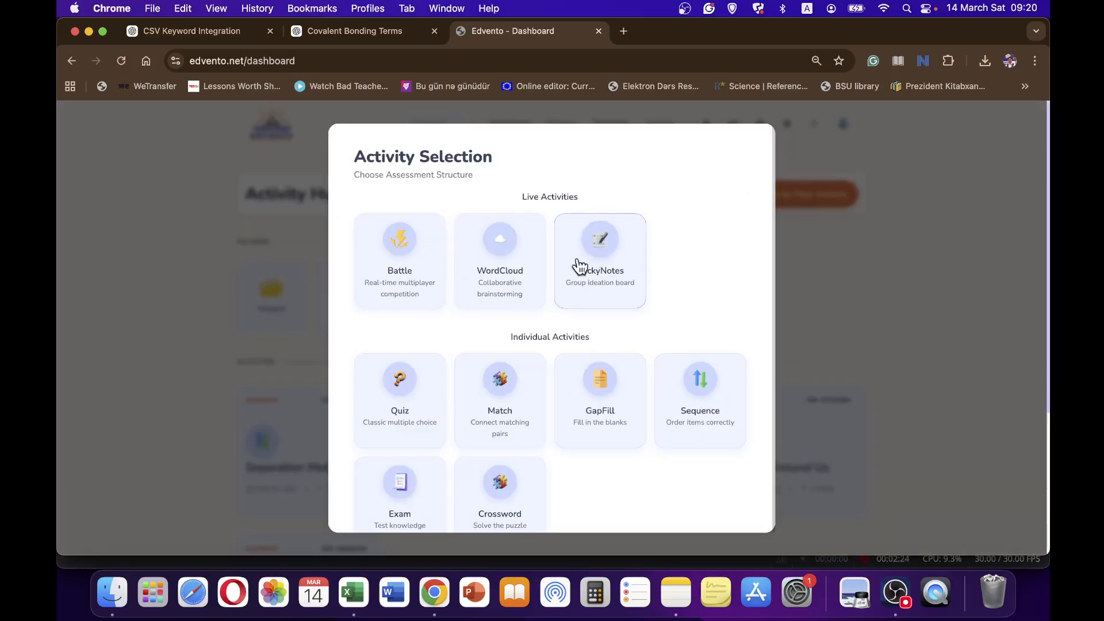
pyautogui.moveTo(602, 336); pyautogui.dragTo(516, 332)
pyautogui.click(650, 323)
pyautogui.scroll(-2, 644, 325)
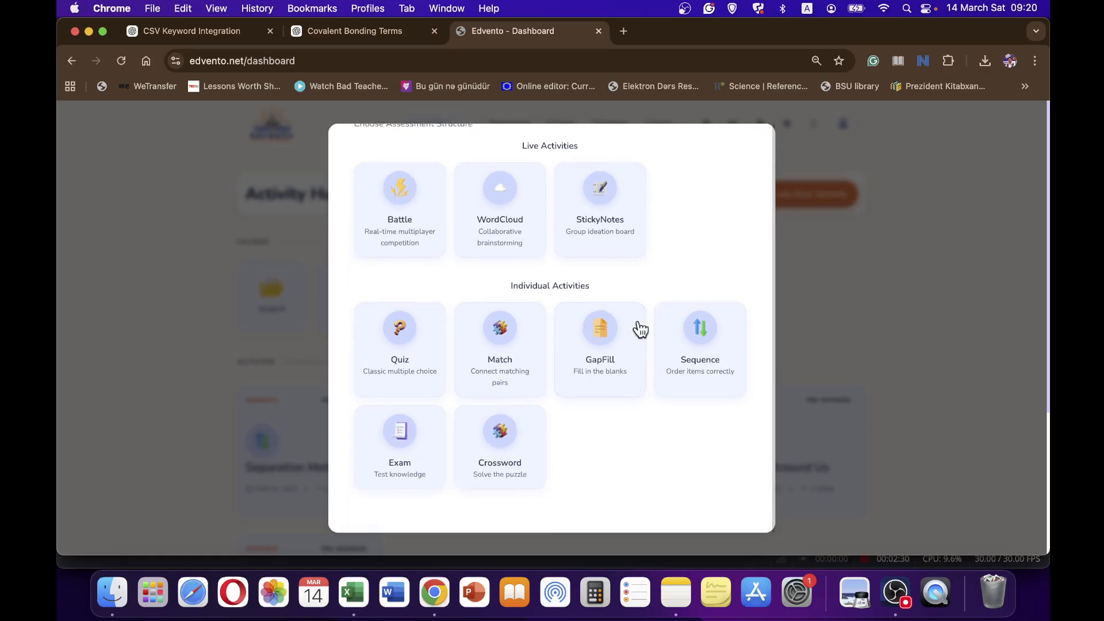
pyautogui.click(505, 431)
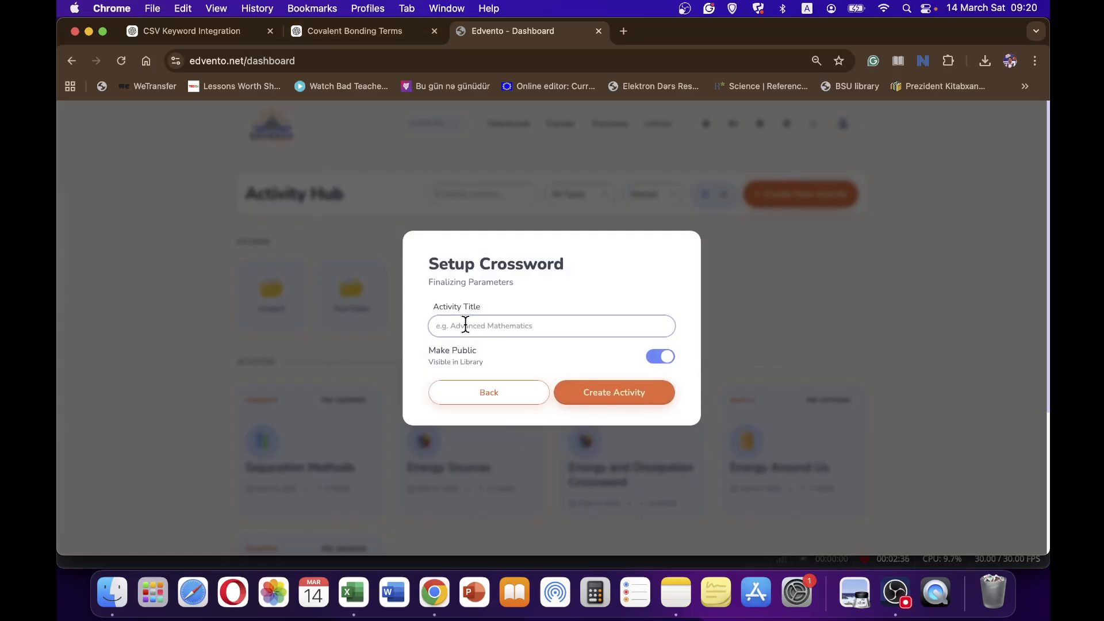
# Step: Title the crossword "Covalent Boning" and create it as a public activity
pyautogui.write('C')
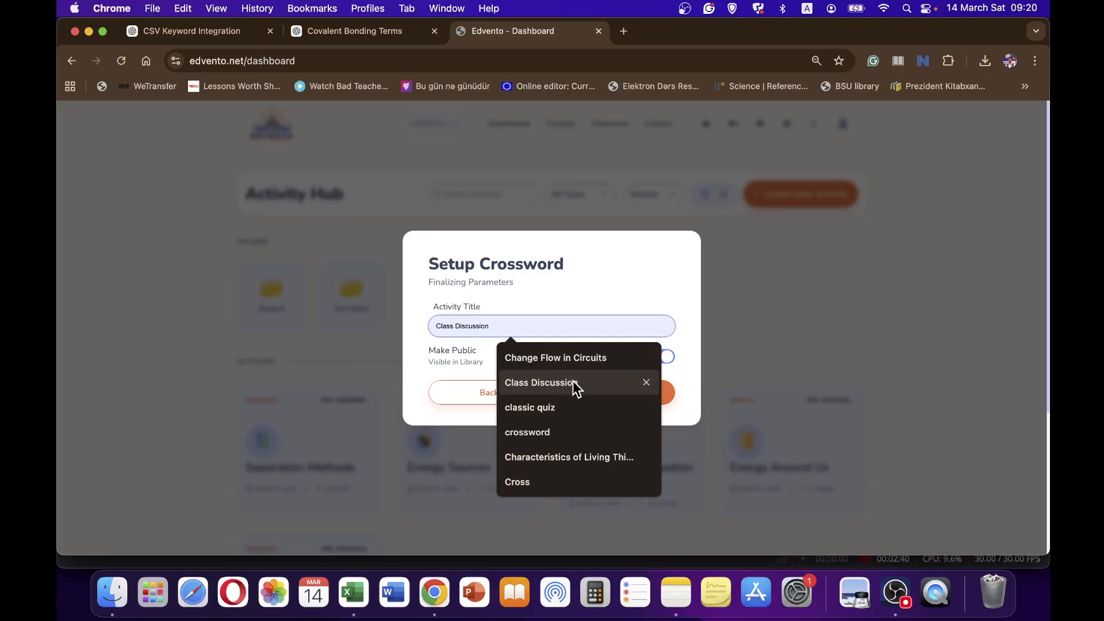
pyautogui.write('ovalent Boning')
pyautogui.click(561, 357)
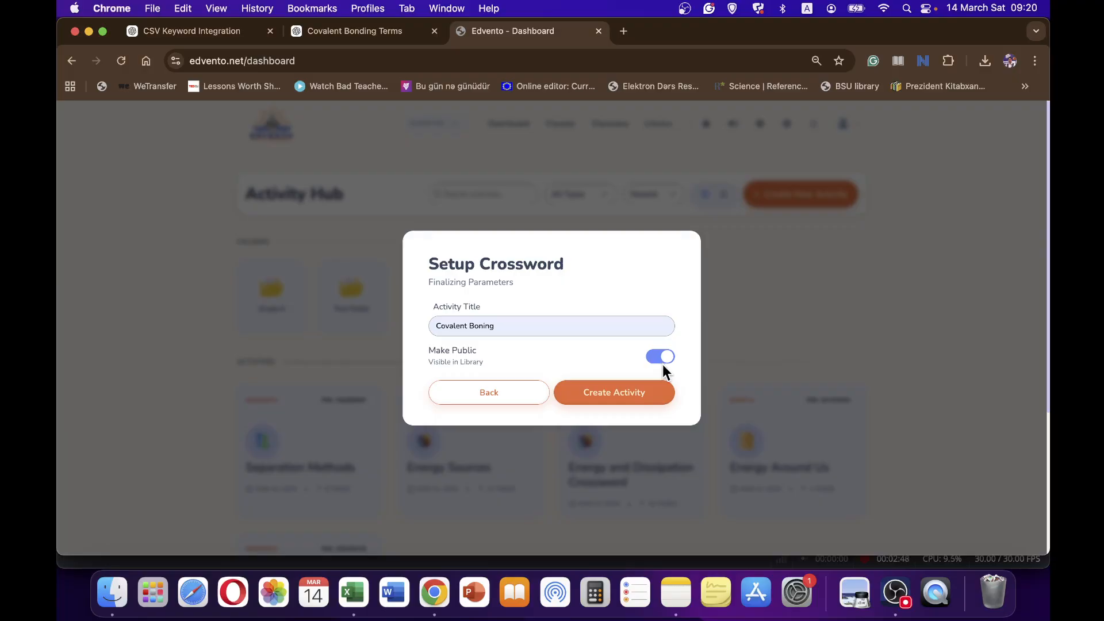
pyautogui.click(627, 394)
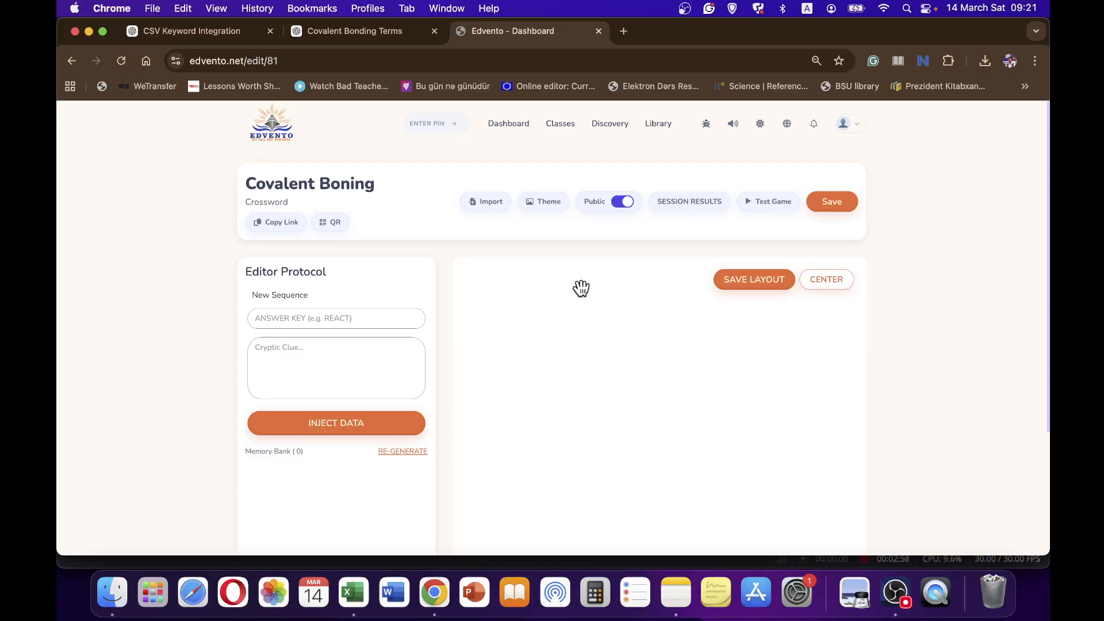
# Step: Look at the crossword editor's answer and clue entry fields and browse the available themes
pyautogui.click(370, 315)
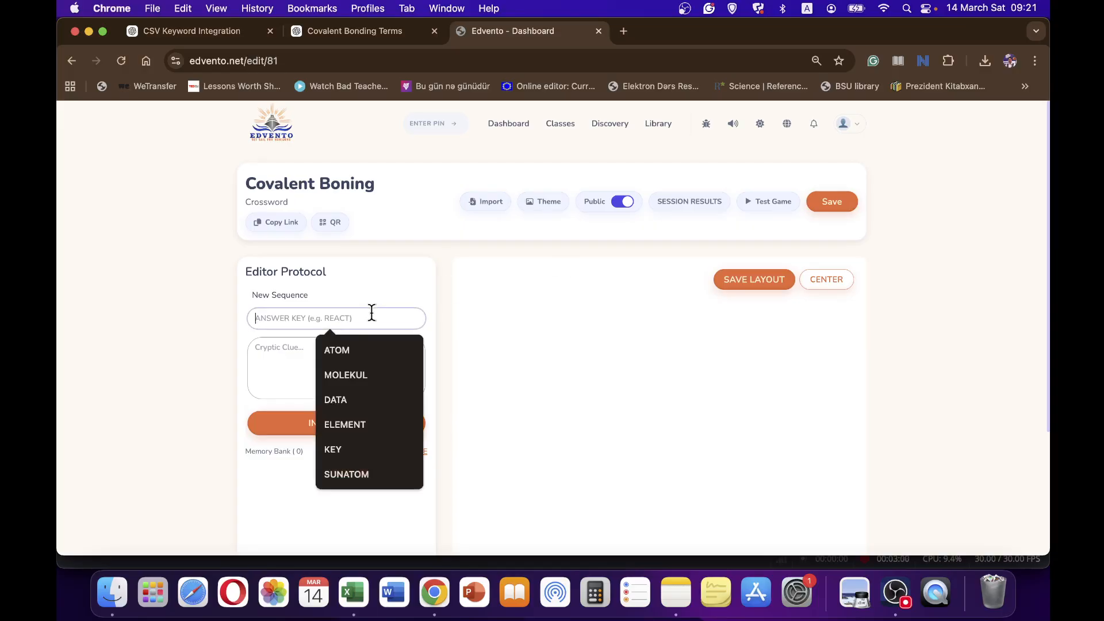
pyautogui.click(292, 364)
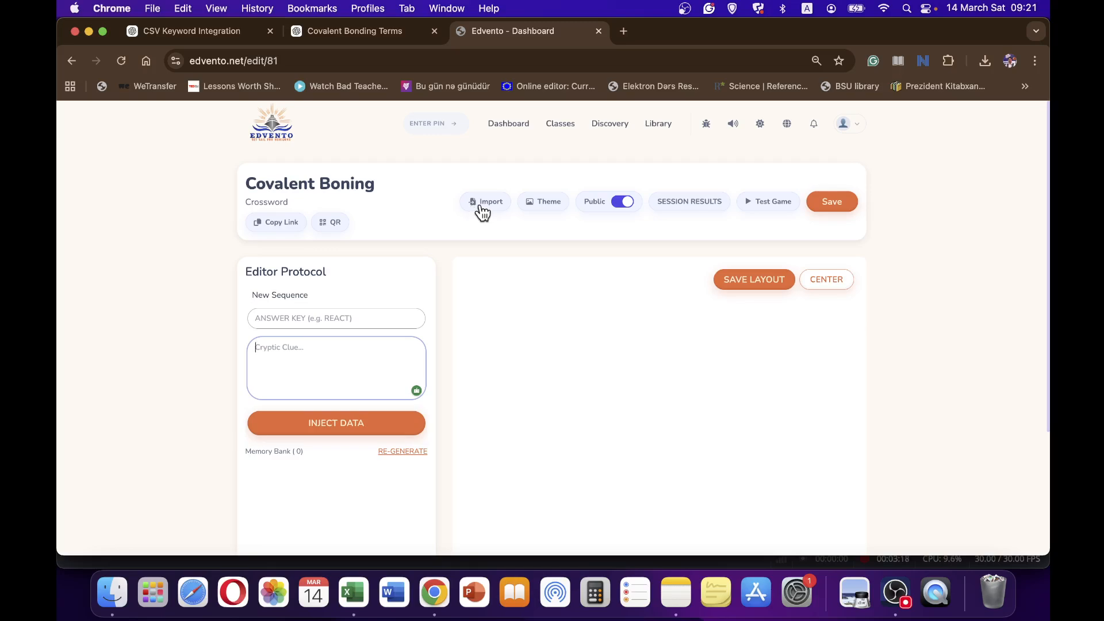
pyautogui.click(548, 208)
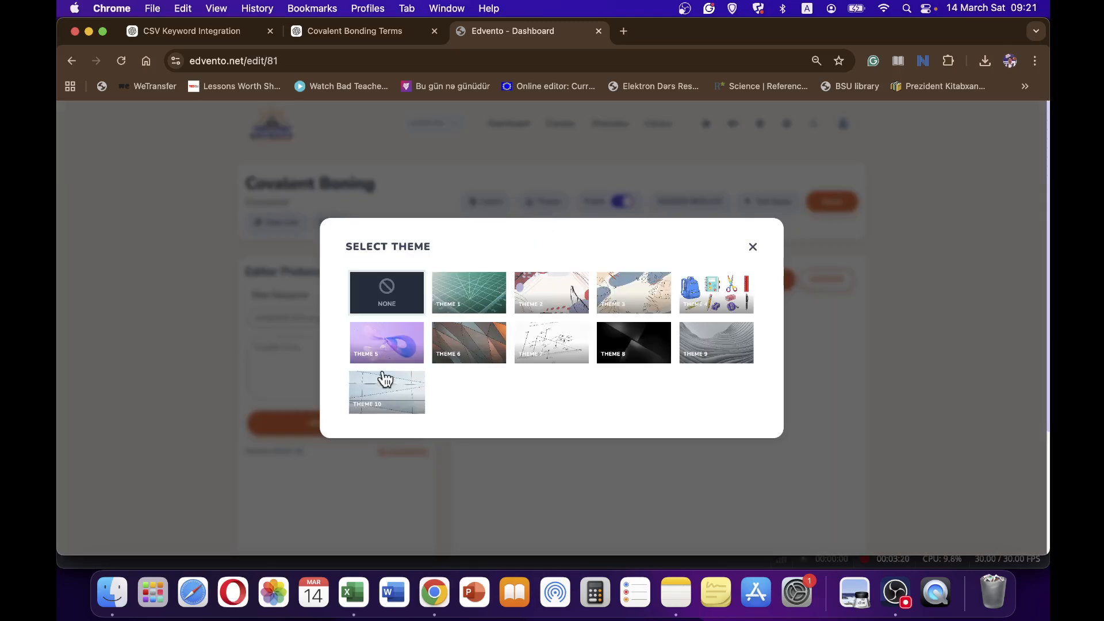
pyautogui.click(402, 339)
pyautogui.click(751, 247)
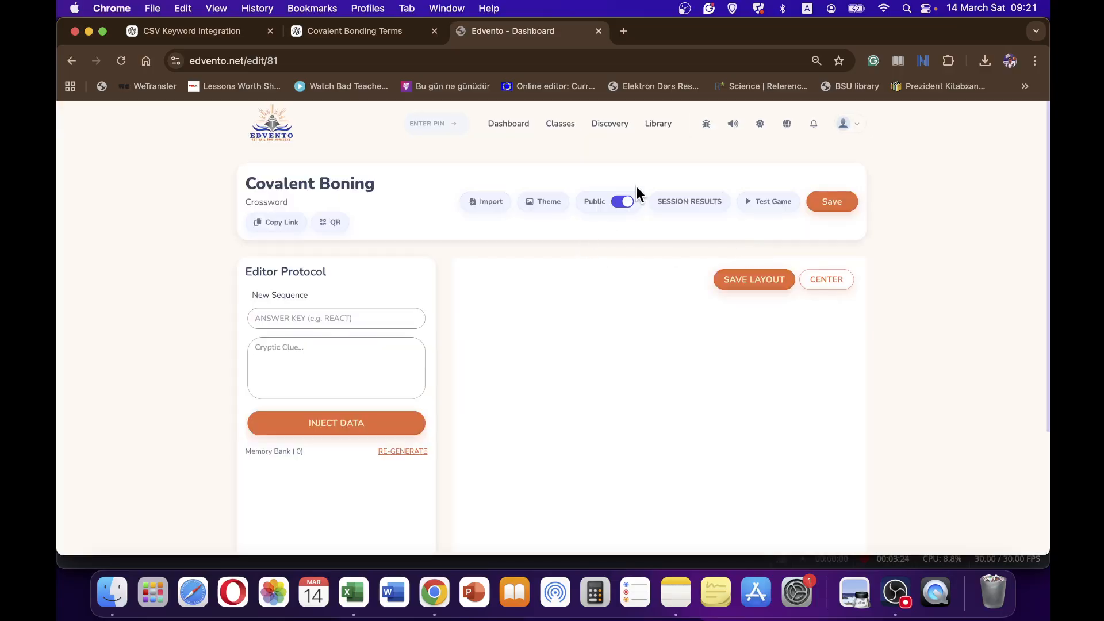
# Step: Download the sample CSV template offered for importing crossword data
pyautogui.click(490, 205)
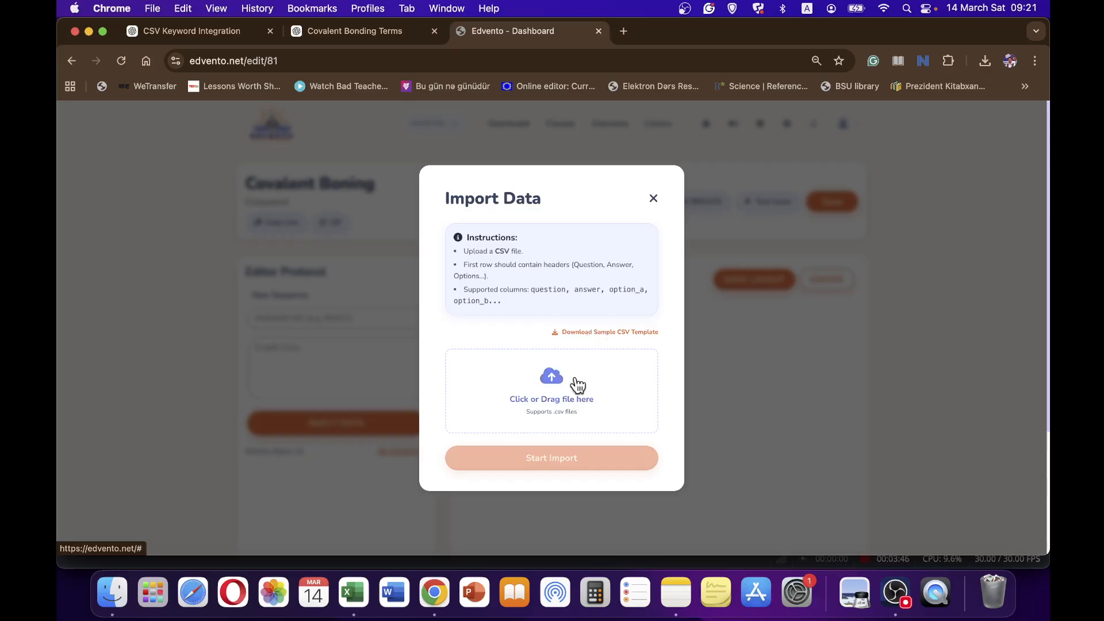
pyautogui.click(611, 335)
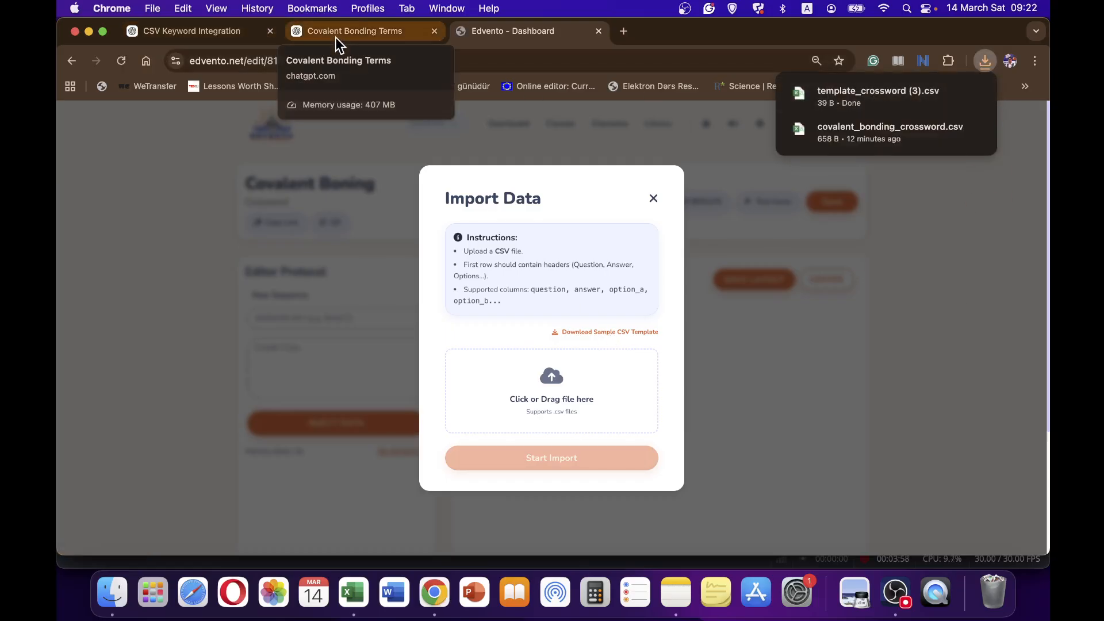
# Step: Switch to ChatGPT's CSV Keyword Integration conversation, review the keyword-definition prompt, and download the covalent bonding crossword CSV from the reply
pyautogui.click(194, 35)
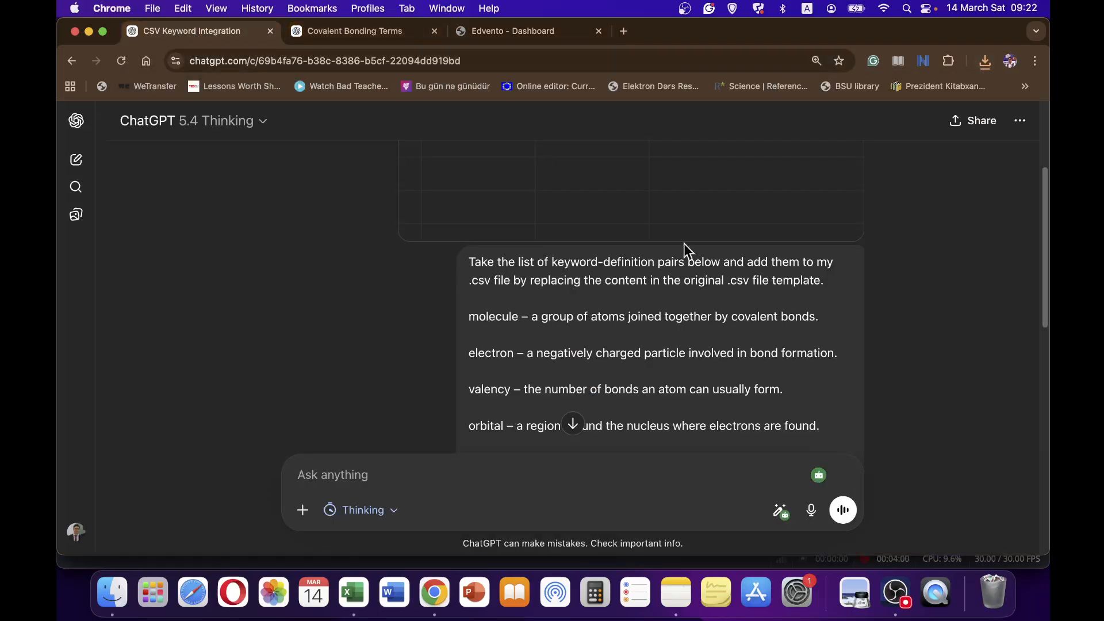
pyautogui.scroll(-2, 654, 265)
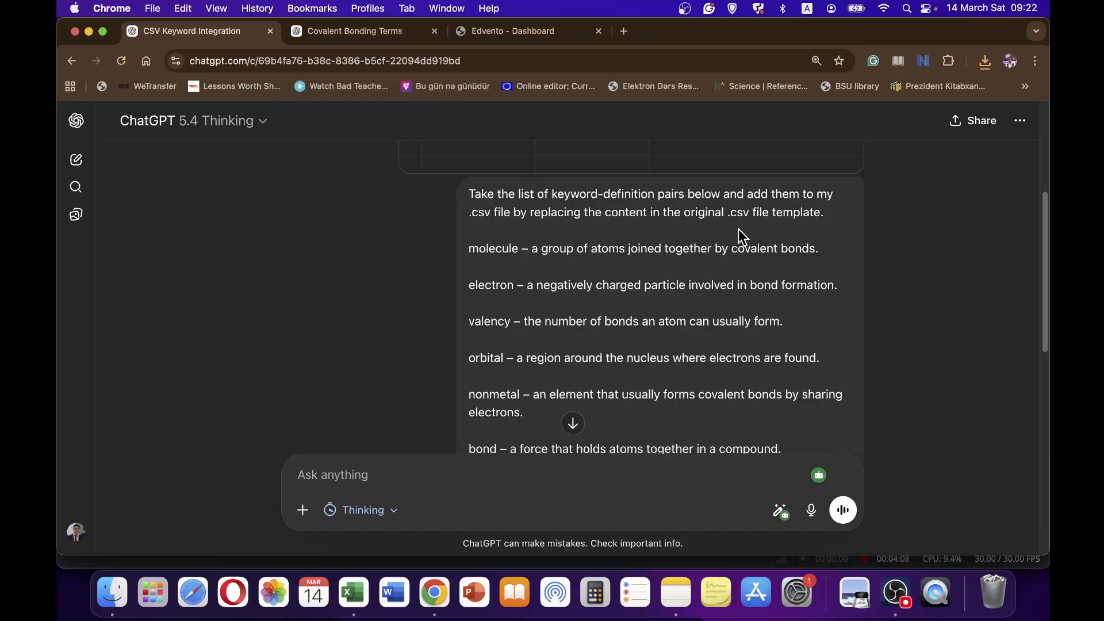
pyautogui.scroll(-1, 733, 230)
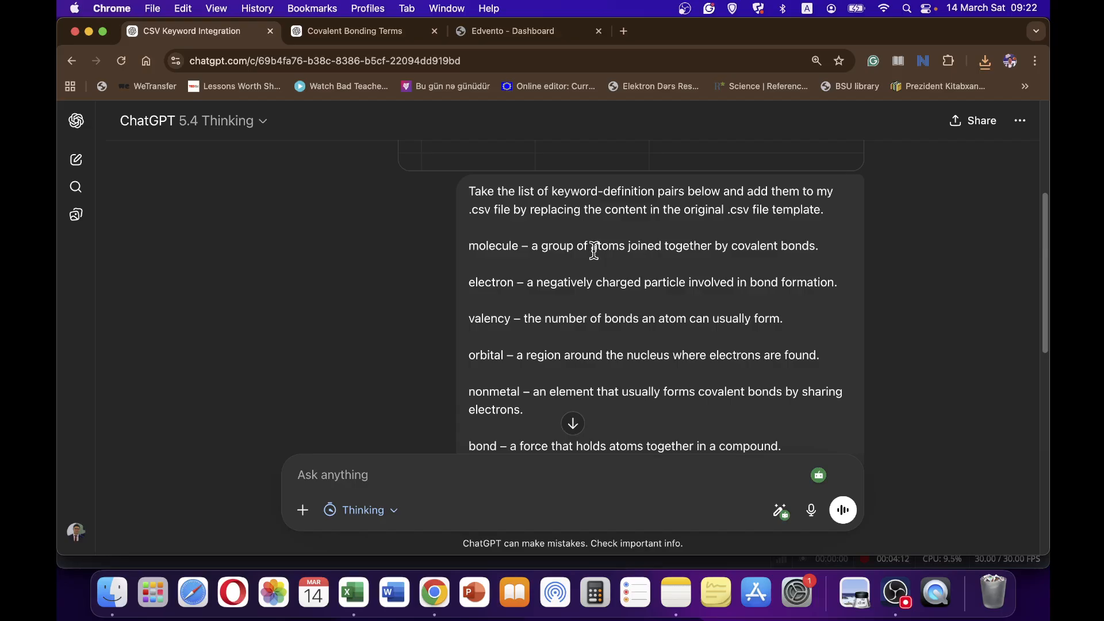
pyautogui.scroll(-5, 598, 260)
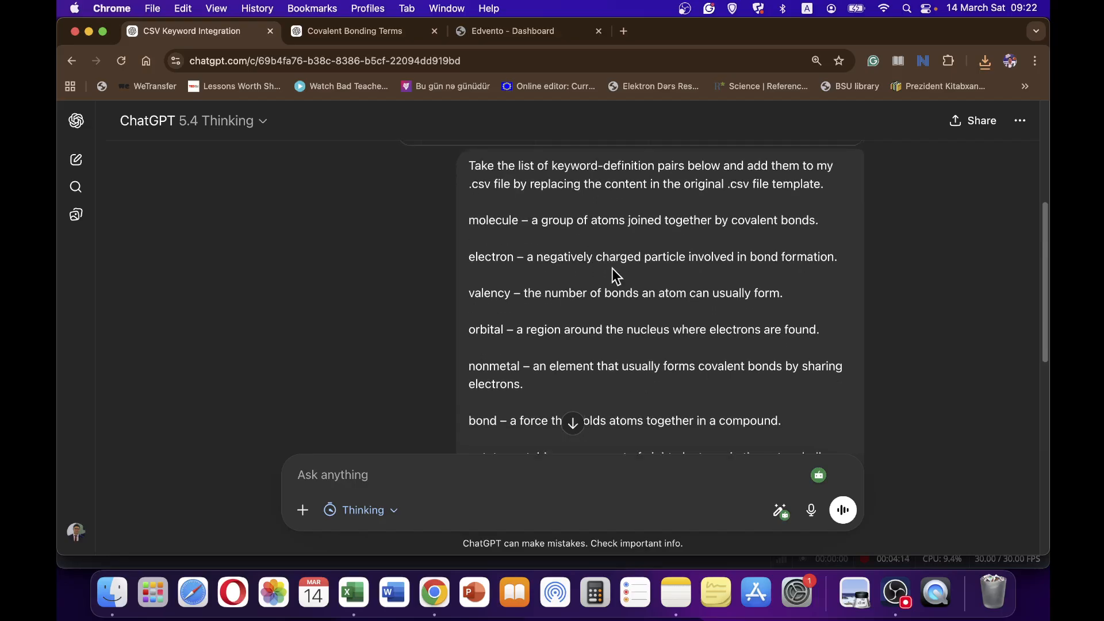
pyautogui.scroll(-2, 610, 265)
pyautogui.scroll(-5, 630, 315)
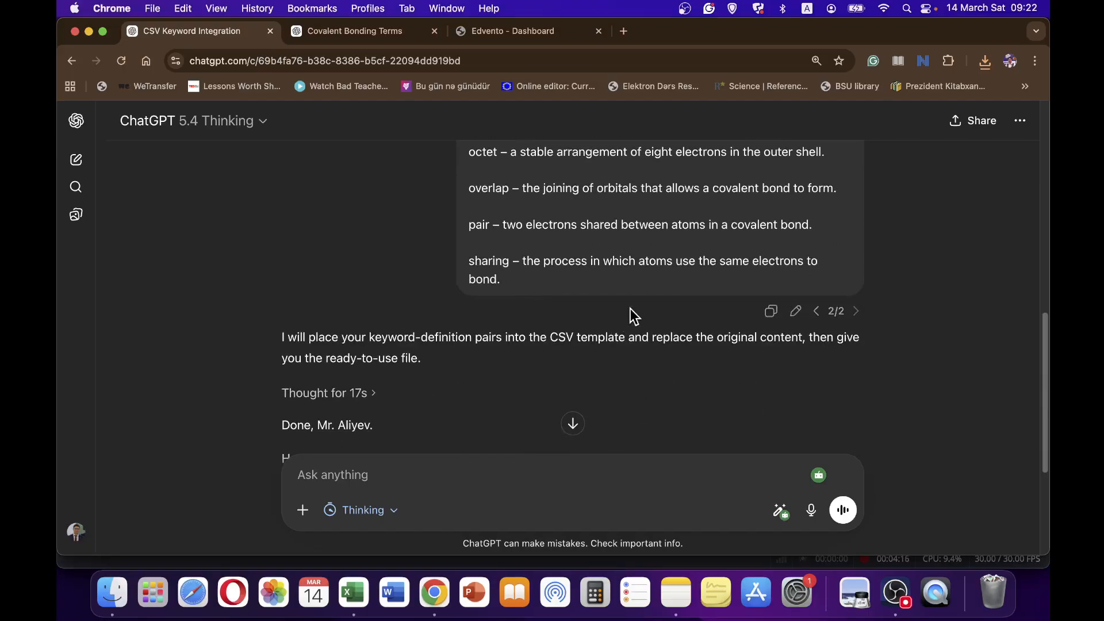
pyautogui.scroll(5, 643, 308)
pyautogui.scroll(5, 640, 297)
pyautogui.scroll(-12, 719, 236)
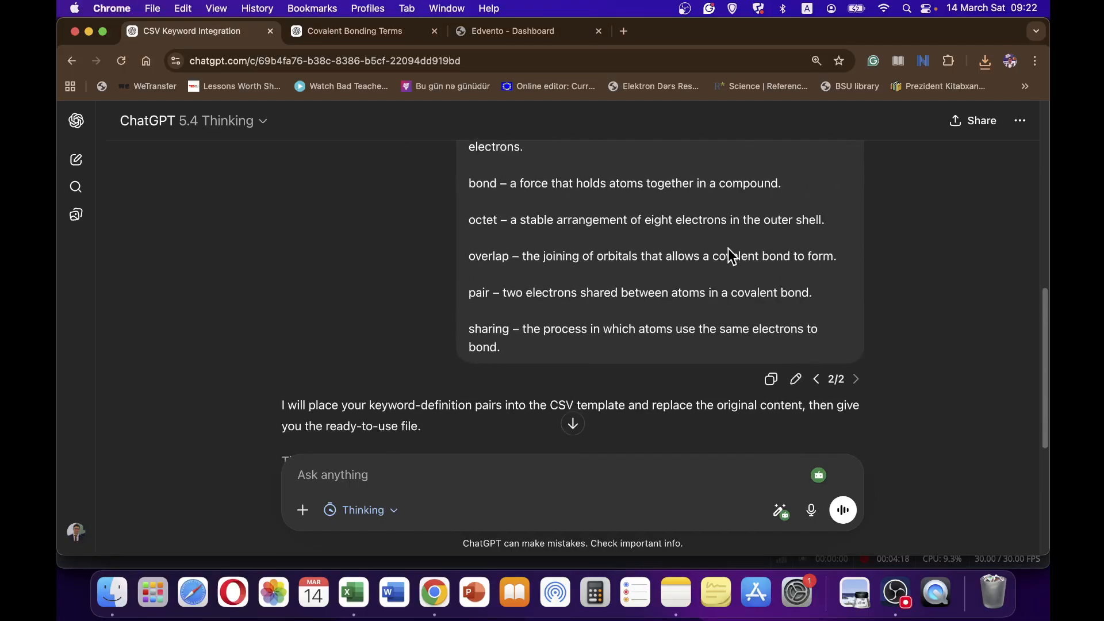
pyautogui.scroll(-4, 726, 248)
pyautogui.scroll(3, 493, 249)
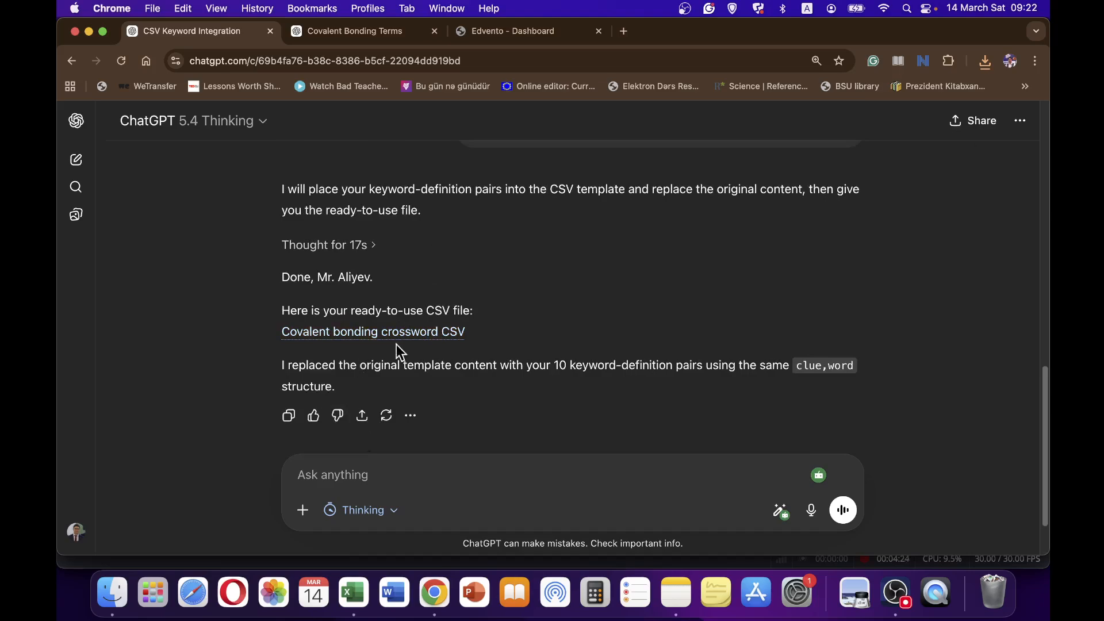
pyautogui.click(413, 338)
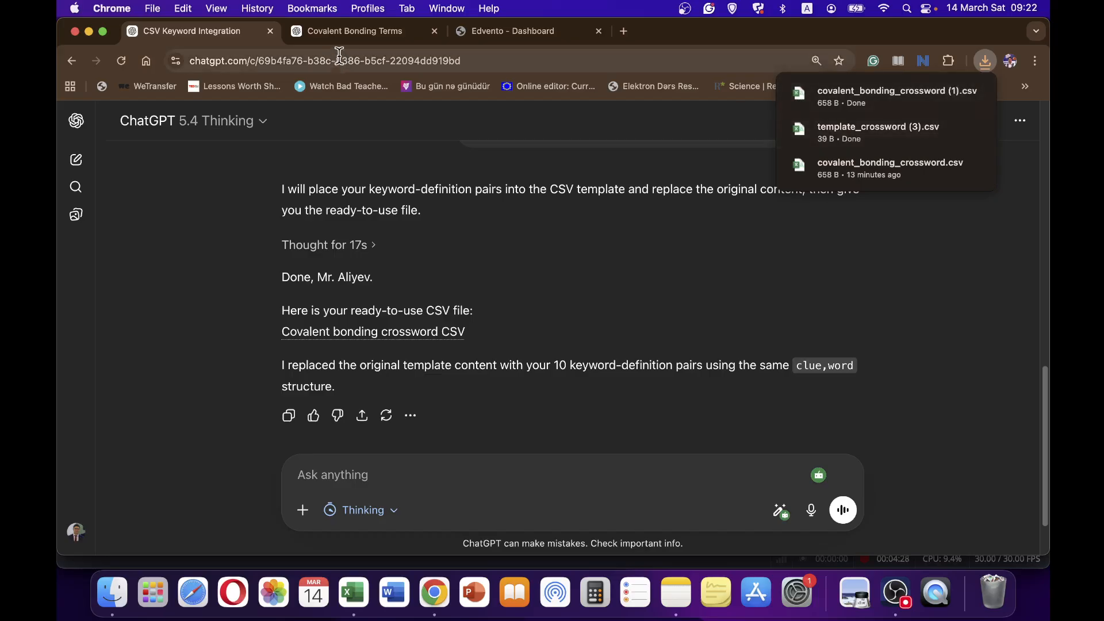
# Step: Return to Edvento and import covalent_bonding_crossword.csv from Downloads into the crossword
pyautogui.click(528, 31)
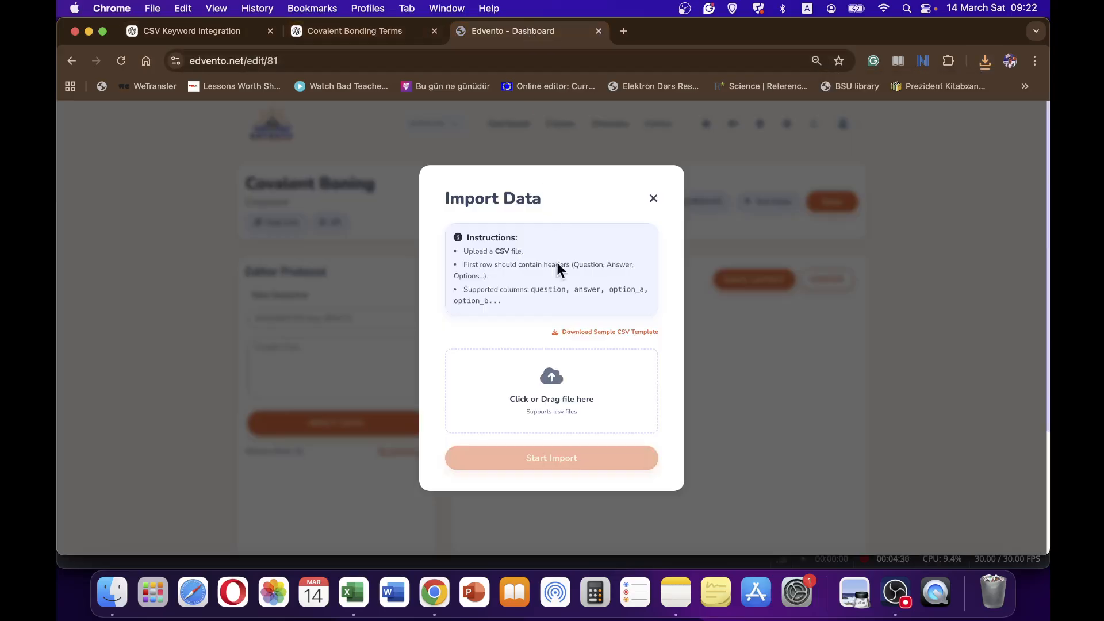
pyautogui.click(560, 393)
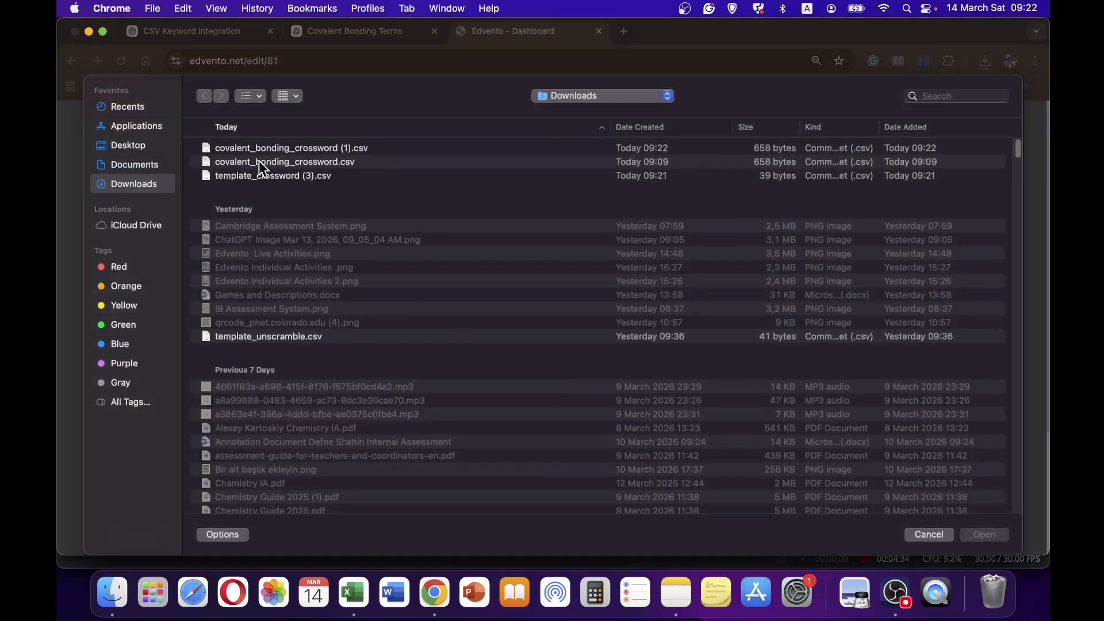
pyautogui.click(334, 163)
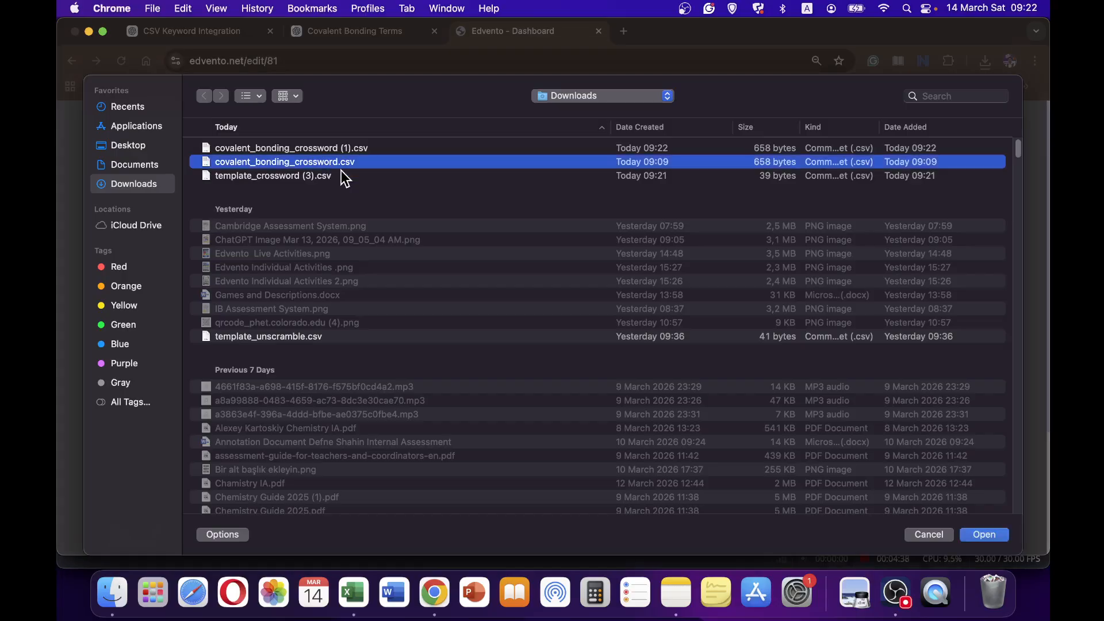
pyautogui.press('Return')
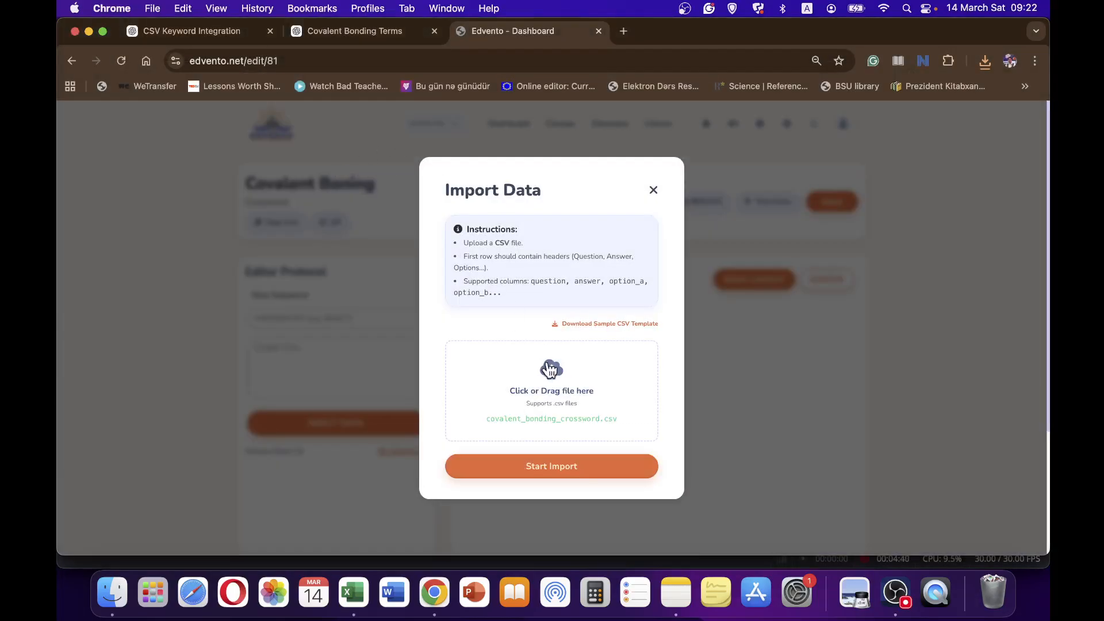
pyautogui.click(555, 473)
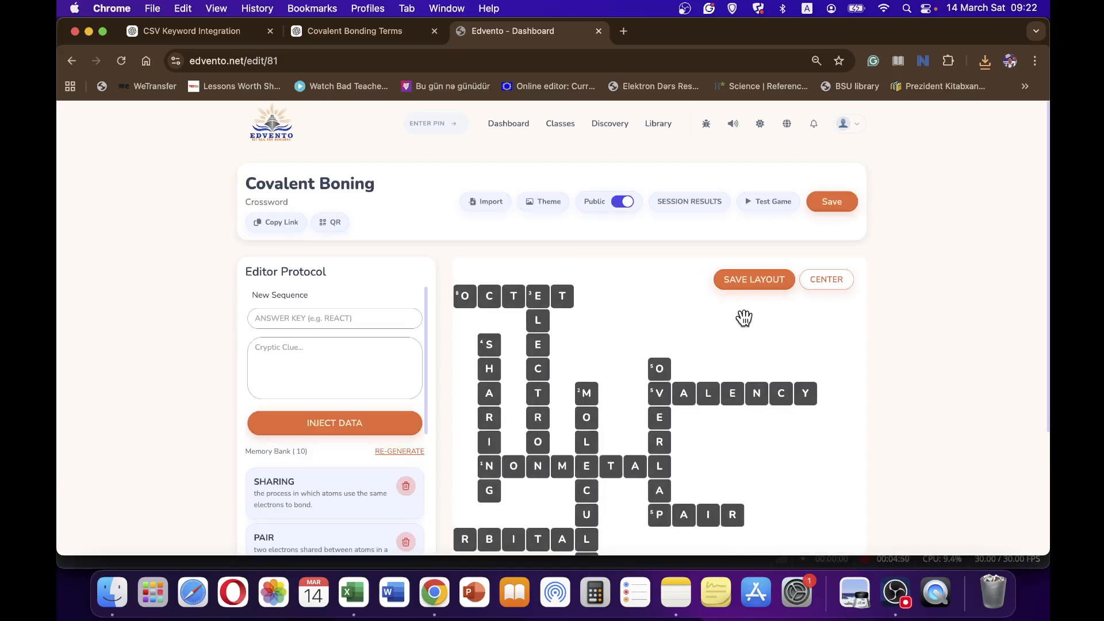
# Step: Try out moving, zooming and centering the imported crossword layout on the editor canvas
pyautogui.moveTo(700, 357); pyautogui.dragTo(745, 360)
pyautogui.scroll(-3, 722, 363)
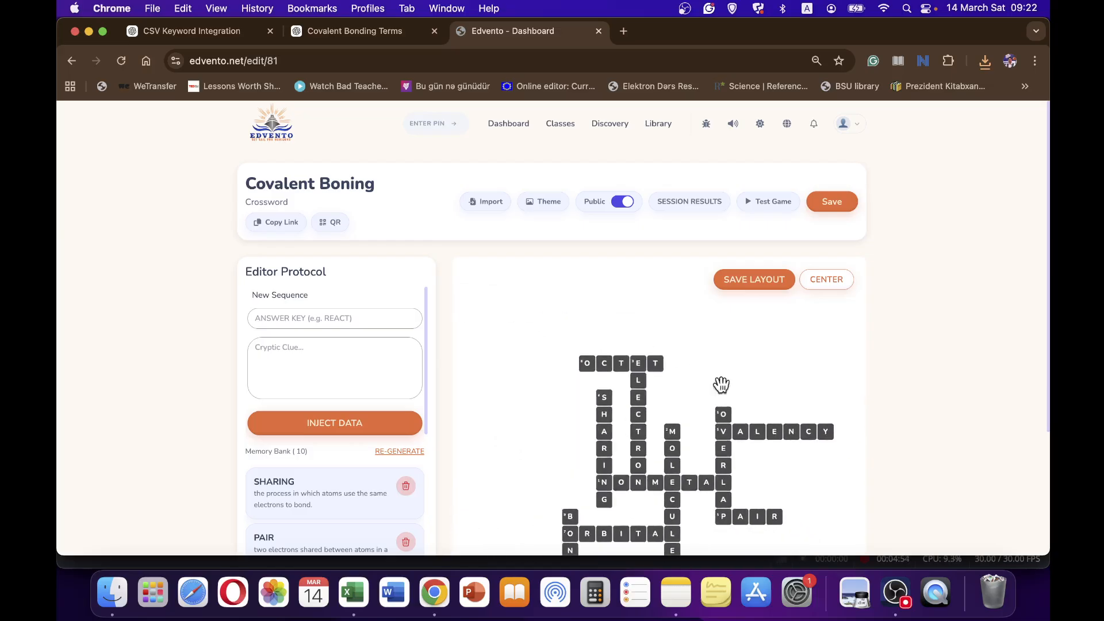
pyautogui.scroll(3, 698, 391)
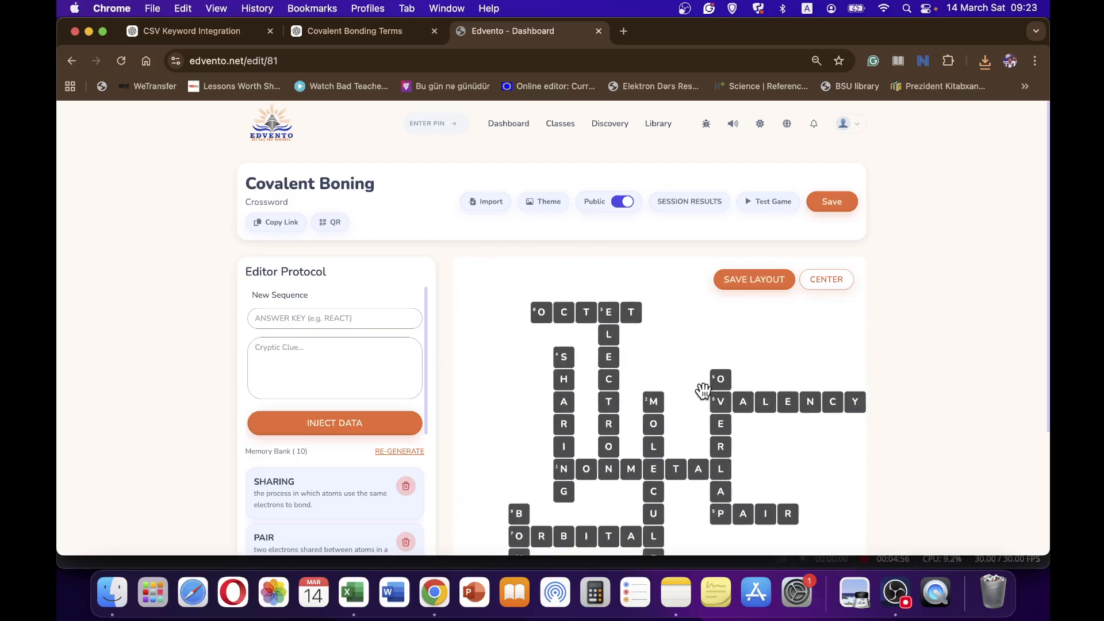
pyautogui.scroll(-5, 707, 403)
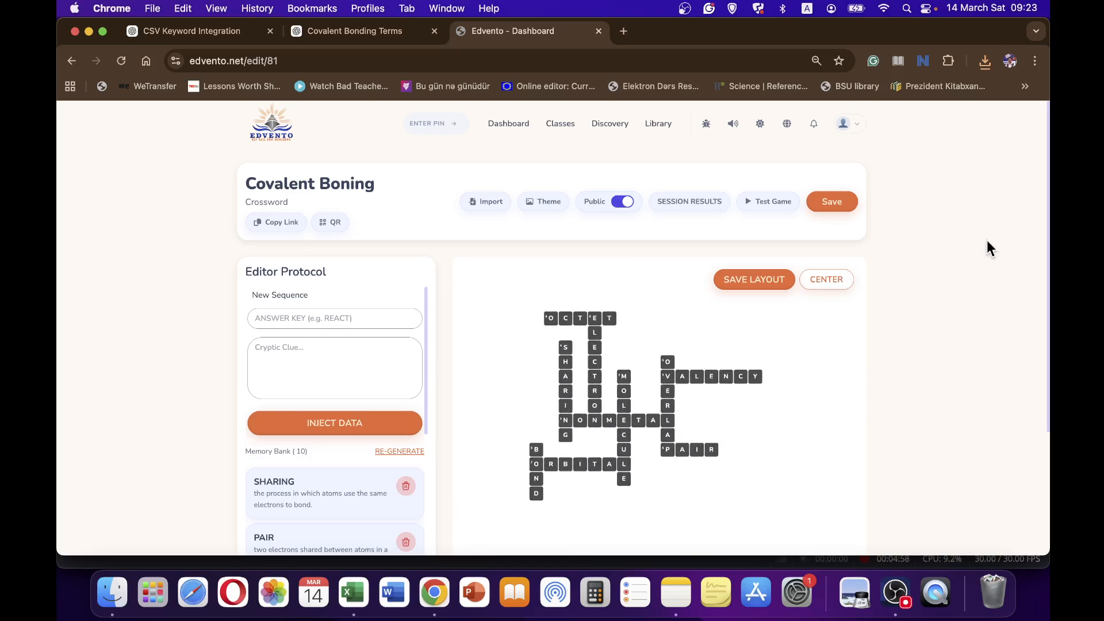
pyautogui.scroll(-3, 986, 241)
pyautogui.moveTo(649, 307); pyautogui.dragTo(655, 332)
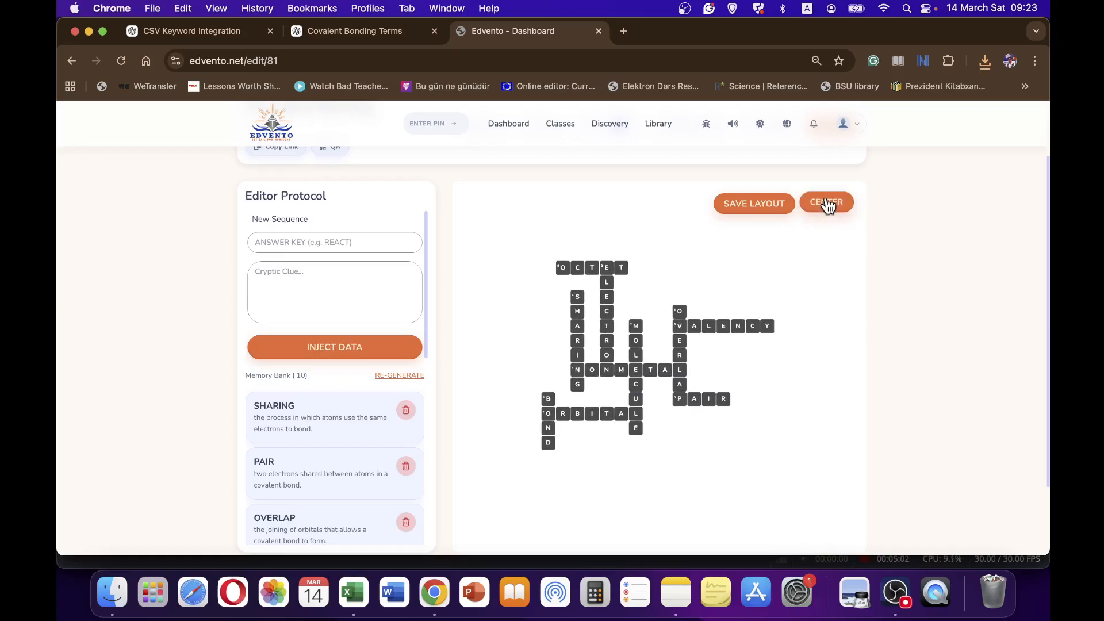
pyautogui.click(829, 205)
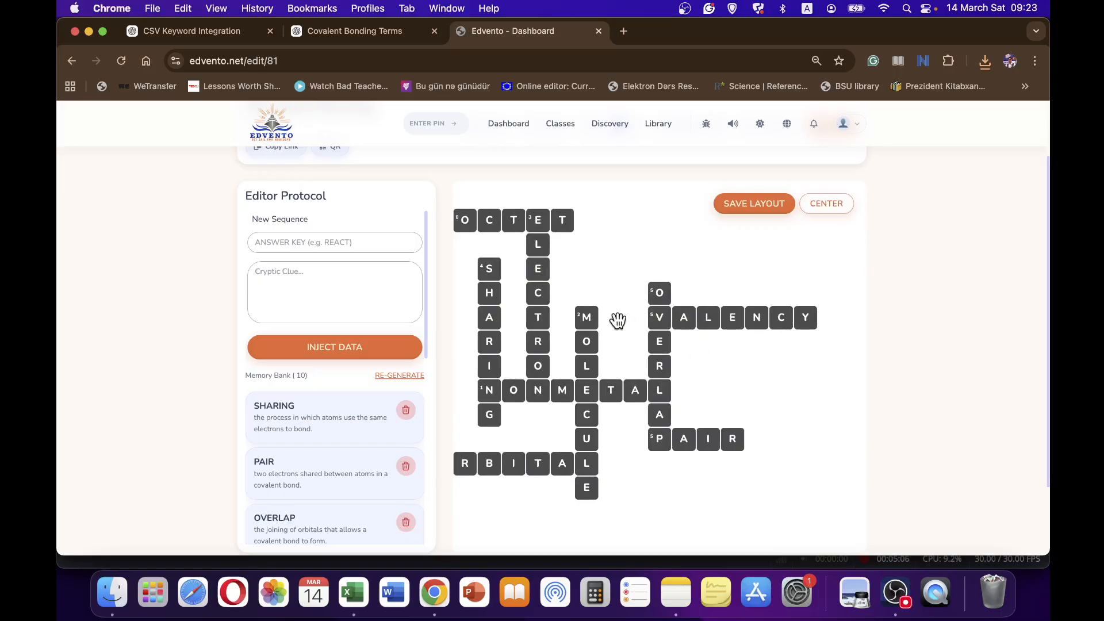
pyautogui.moveTo(640, 311); pyautogui.dragTo(677, 312)
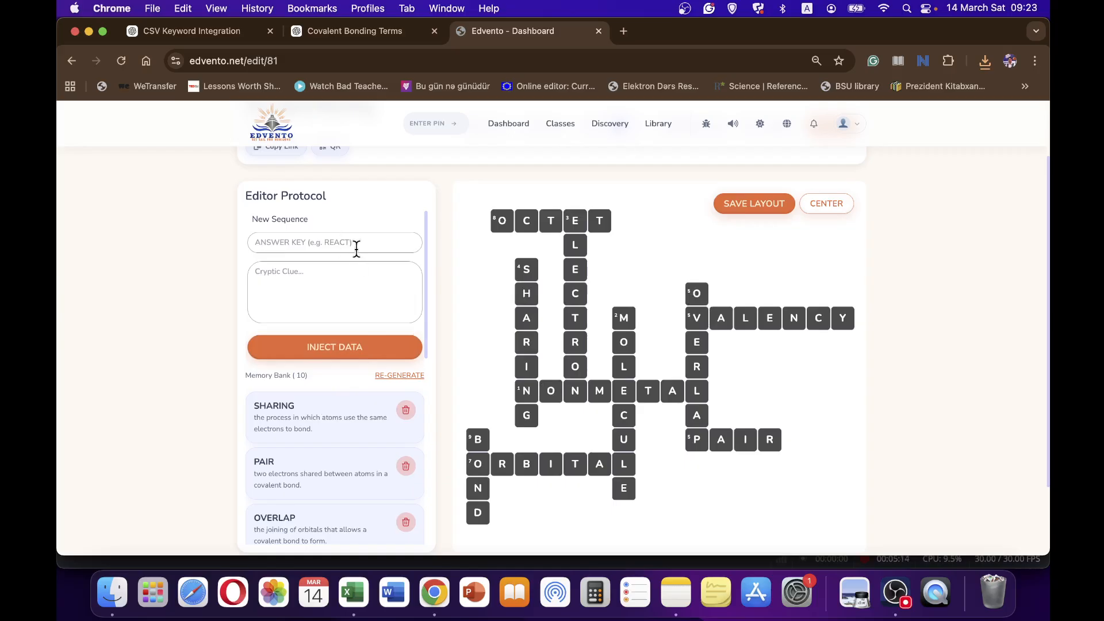
# Step: Look at the answer key and clue entry fields and review the imported words and clues in the Memory Bank
pyautogui.click(322, 244)
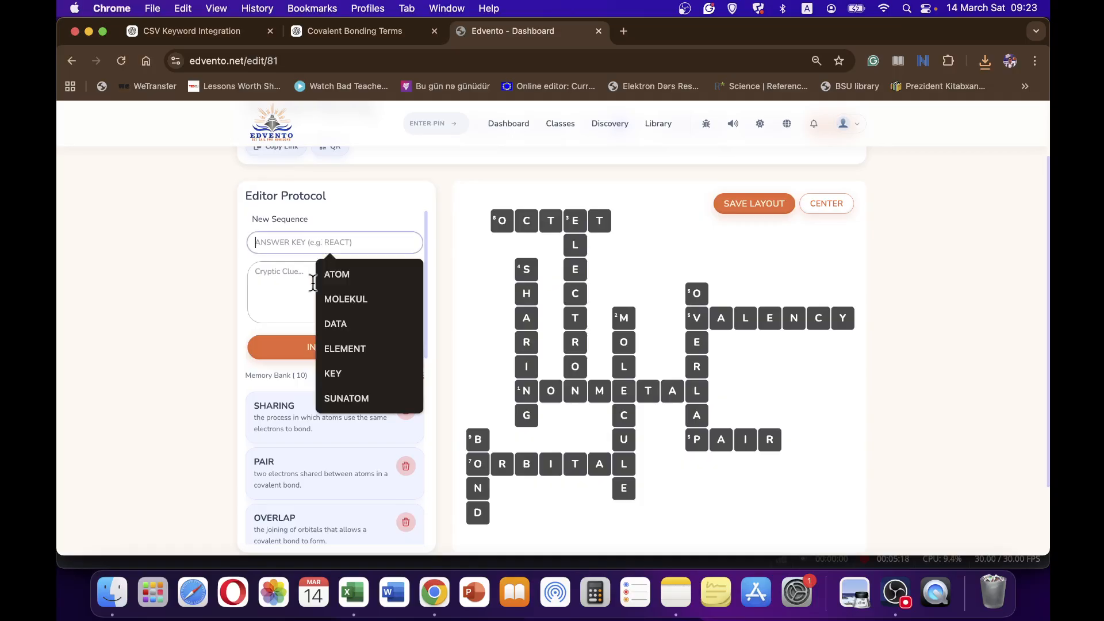
pyautogui.click(292, 282)
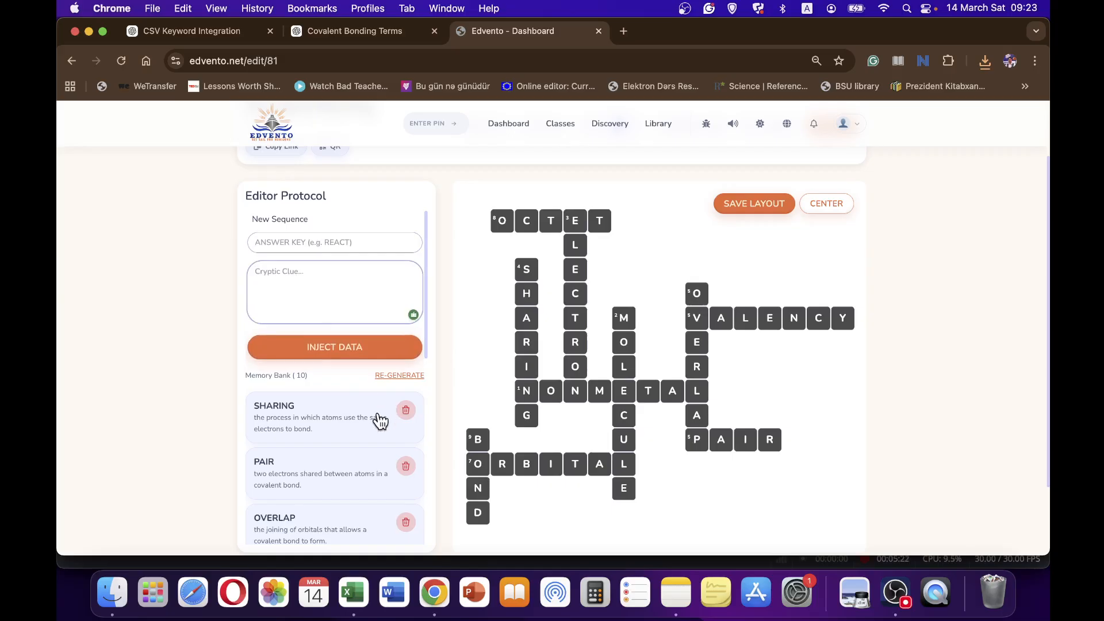
pyautogui.scroll(-3, 370, 454)
pyautogui.scroll(-10, 301, 347)
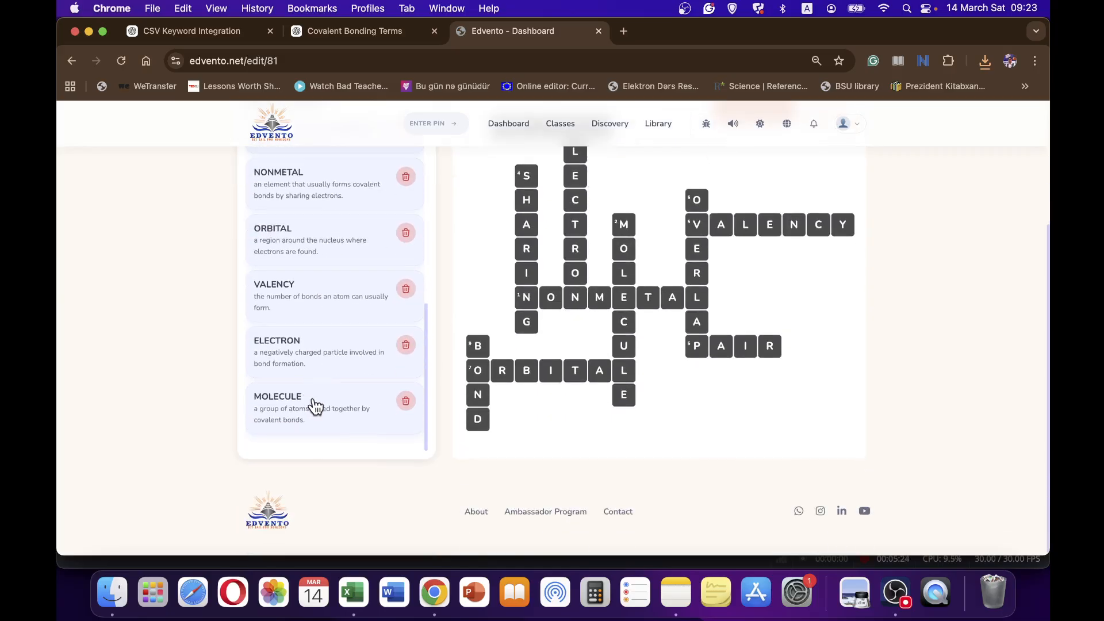
pyautogui.scroll(8, 397, 415)
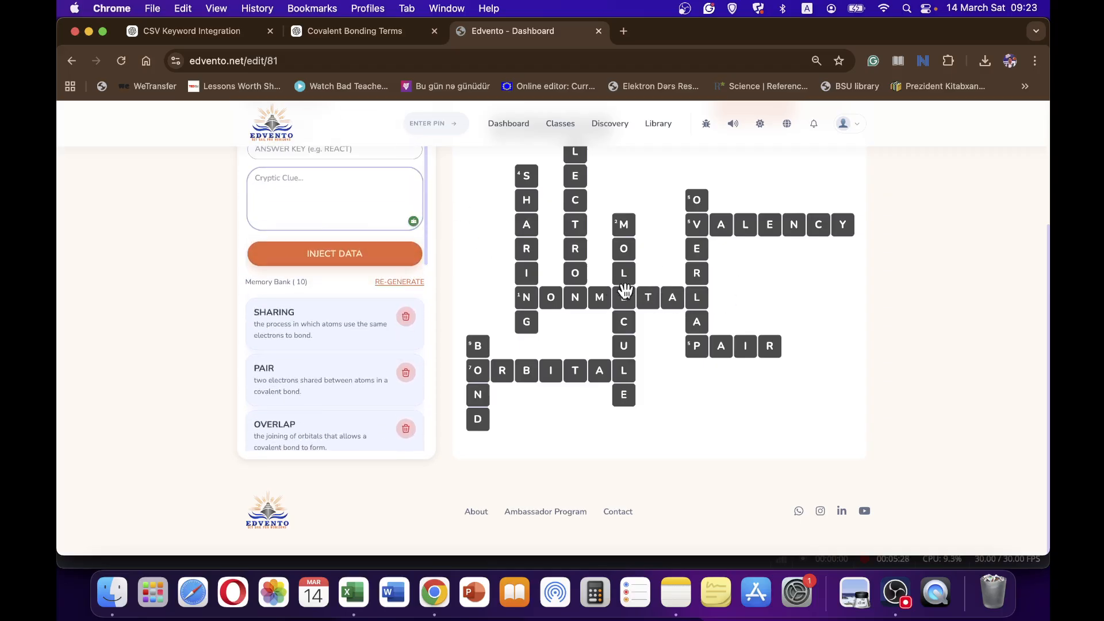
# Step: Regenerate the crossword layout repeatedly until VALENCY, SHARING and MOLECULE run across through a vertical NONMETAL
pyautogui.click(398, 282)
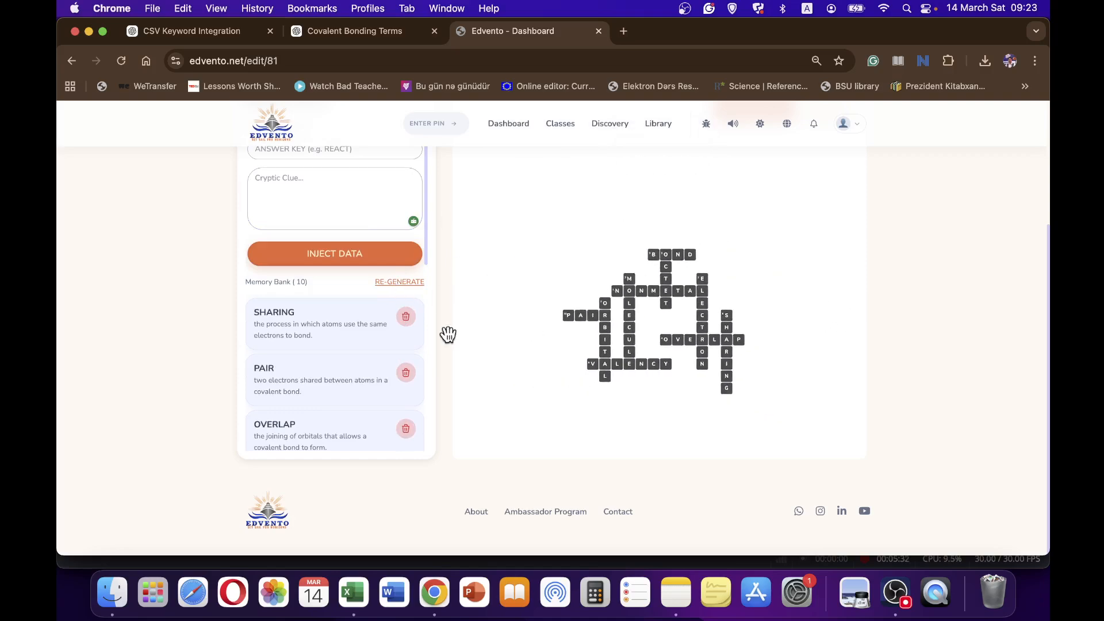
pyautogui.click(392, 284)
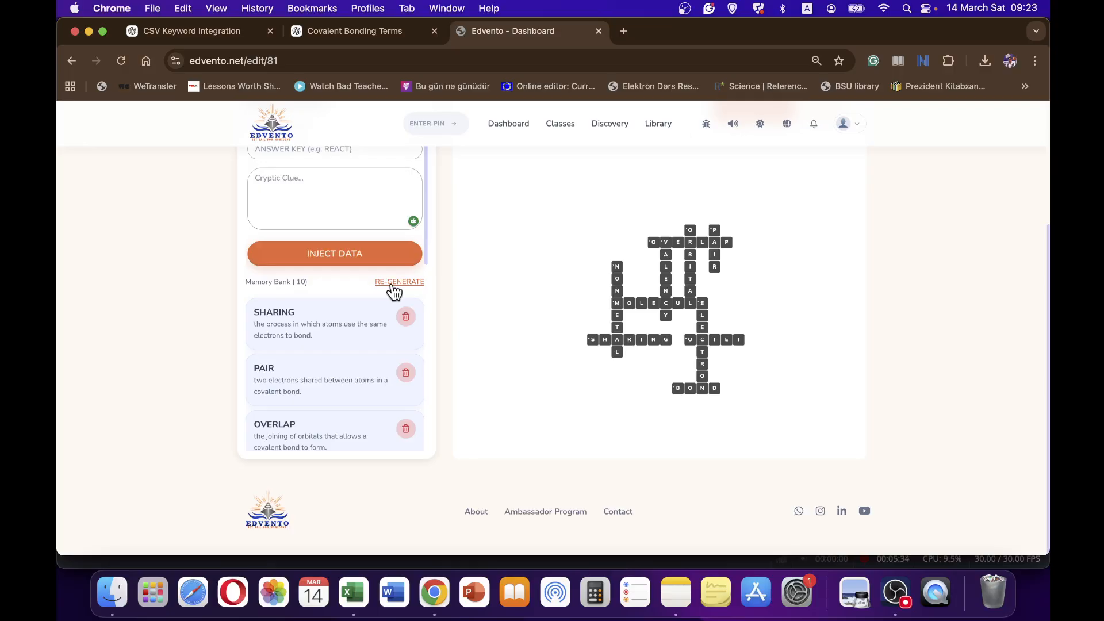
pyautogui.click(395, 288)
pyautogui.click(393, 288)
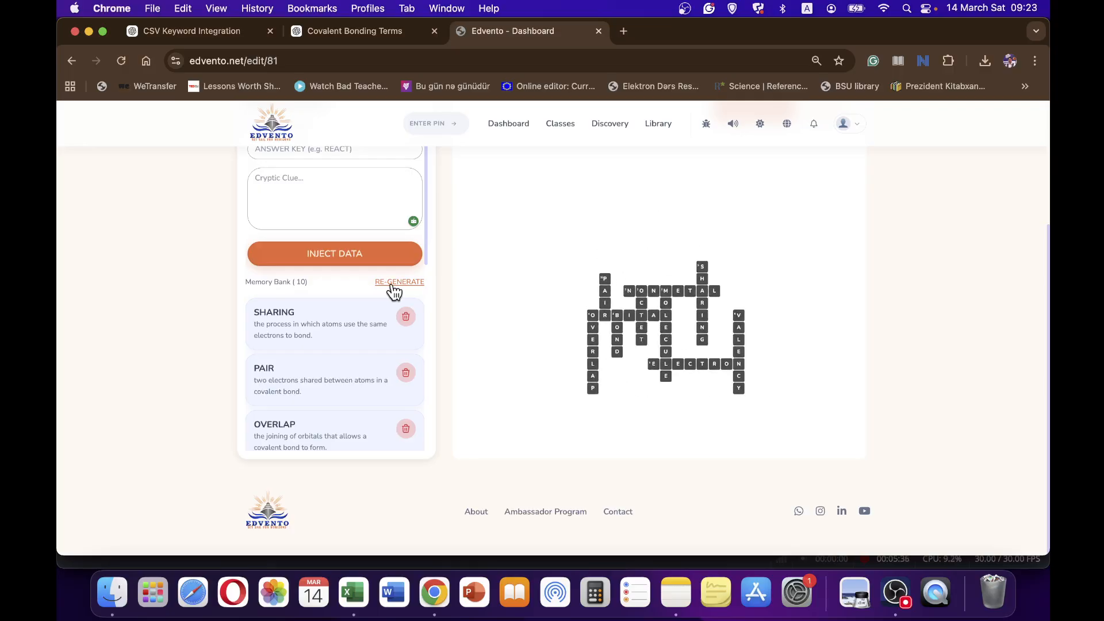
pyautogui.click(413, 284)
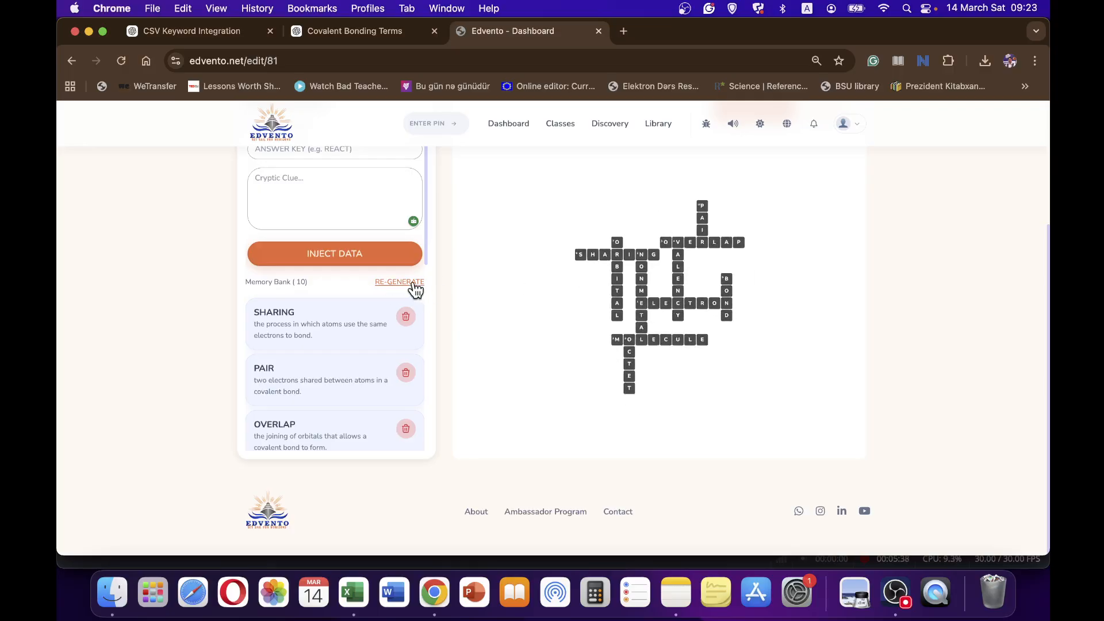
pyautogui.click(414, 285)
pyautogui.click(413, 285)
pyautogui.click(413, 284)
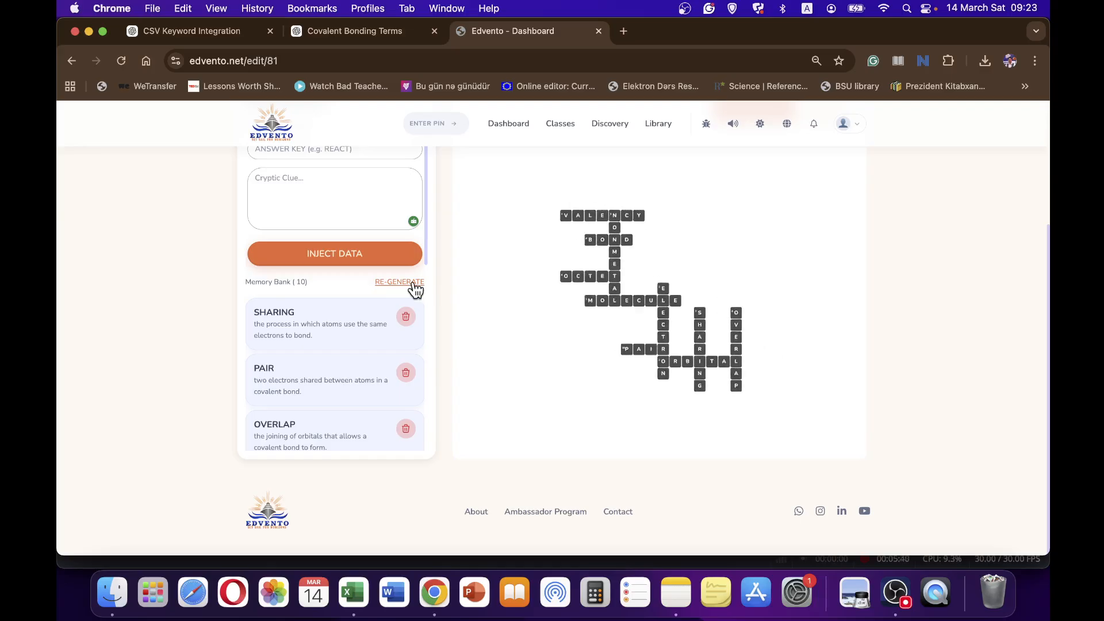
pyautogui.click(413, 285)
pyautogui.click(414, 285)
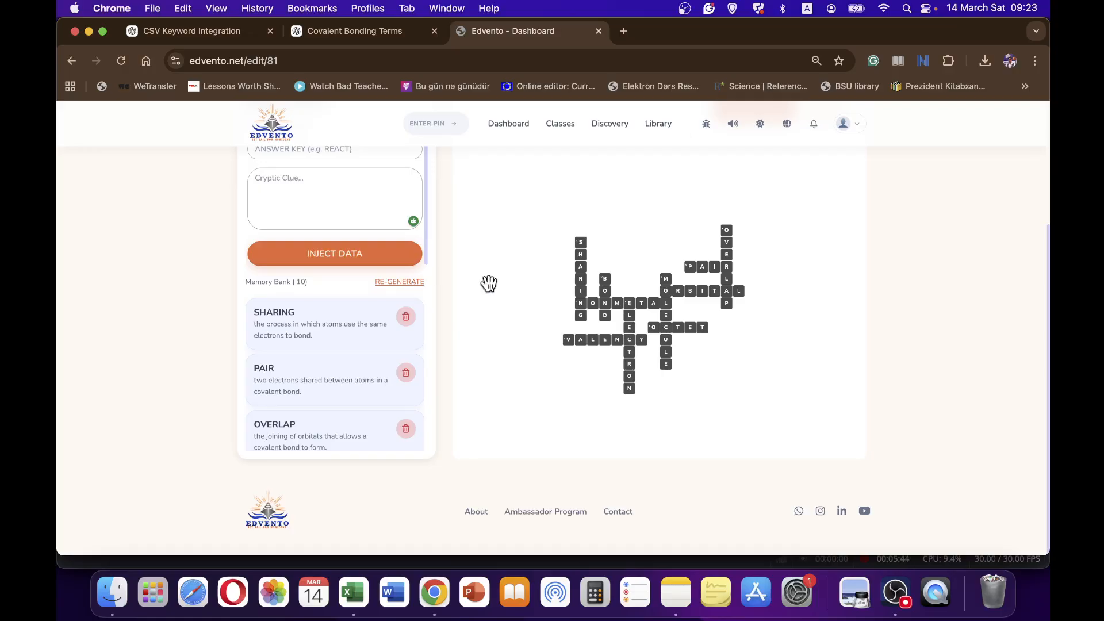
pyautogui.click(421, 286)
pyautogui.click(422, 286)
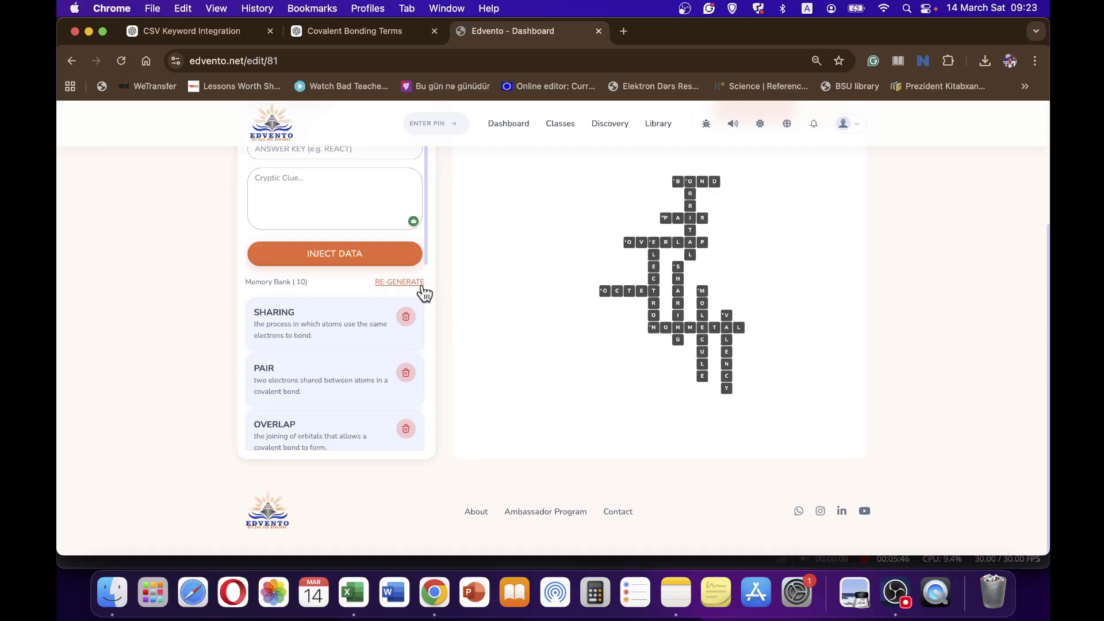
pyautogui.click(422, 285)
pyautogui.click(417, 286)
pyautogui.click(416, 286)
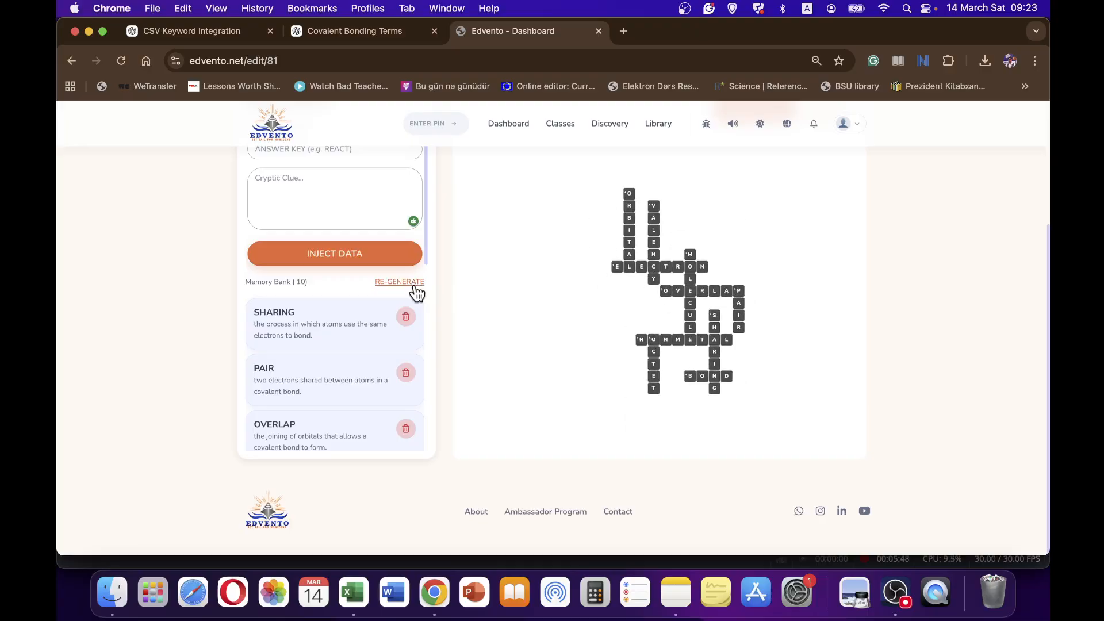
pyautogui.click(416, 286)
pyautogui.click(418, 286)
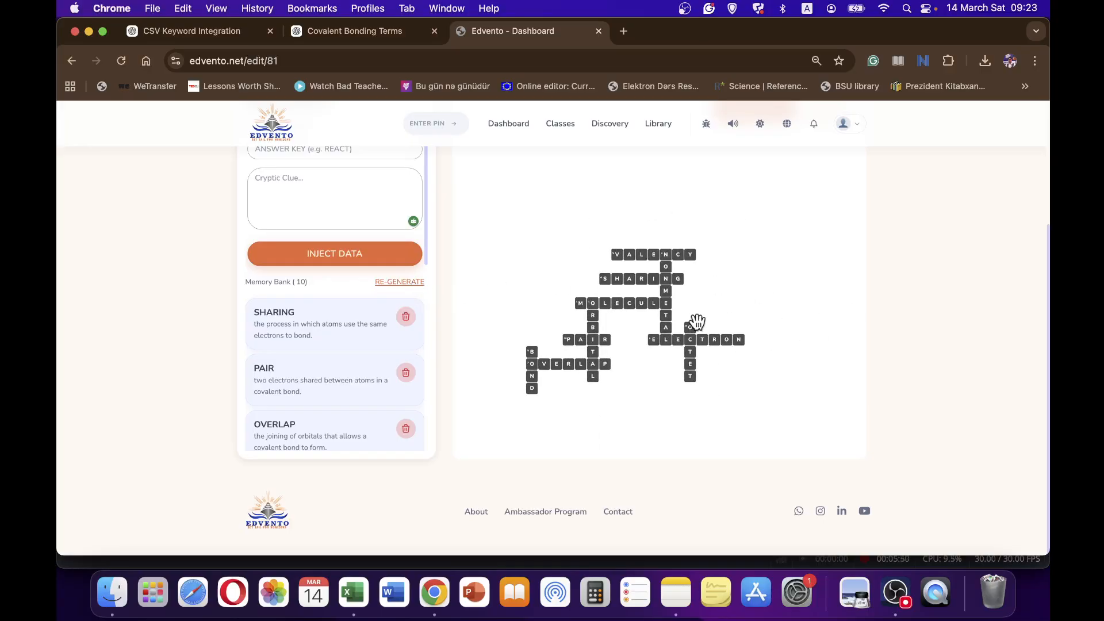
# Step: Enlarge the regenerated crossword, position it in the middle of the canvas, and save the layout configuration
pyautogui.moveTo(636, 295); pyautogui.dragTo(693, 333)
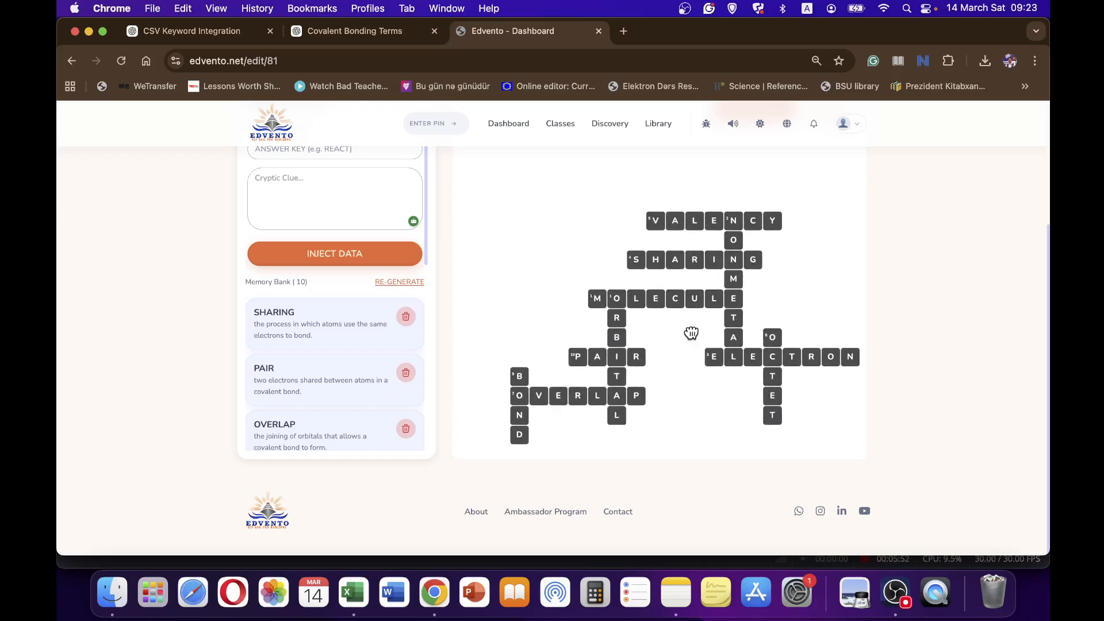
pyautogui.scroll(5, 736, 316)
pyautogui.scroll(-5, 760, 309)
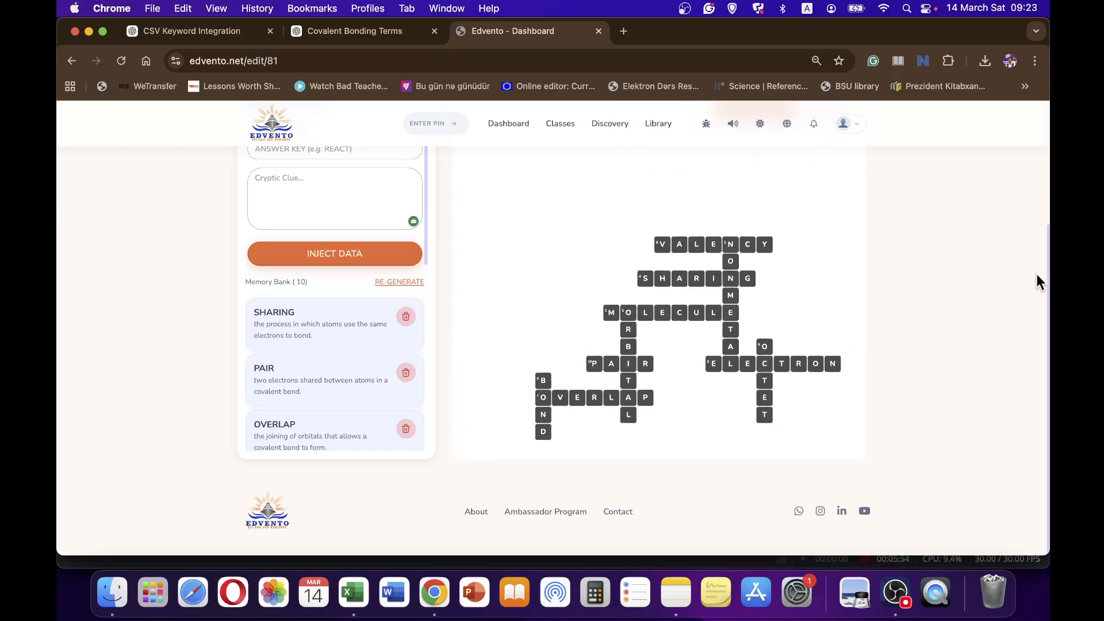
pyautogui.scroll(3, 1035, 270)
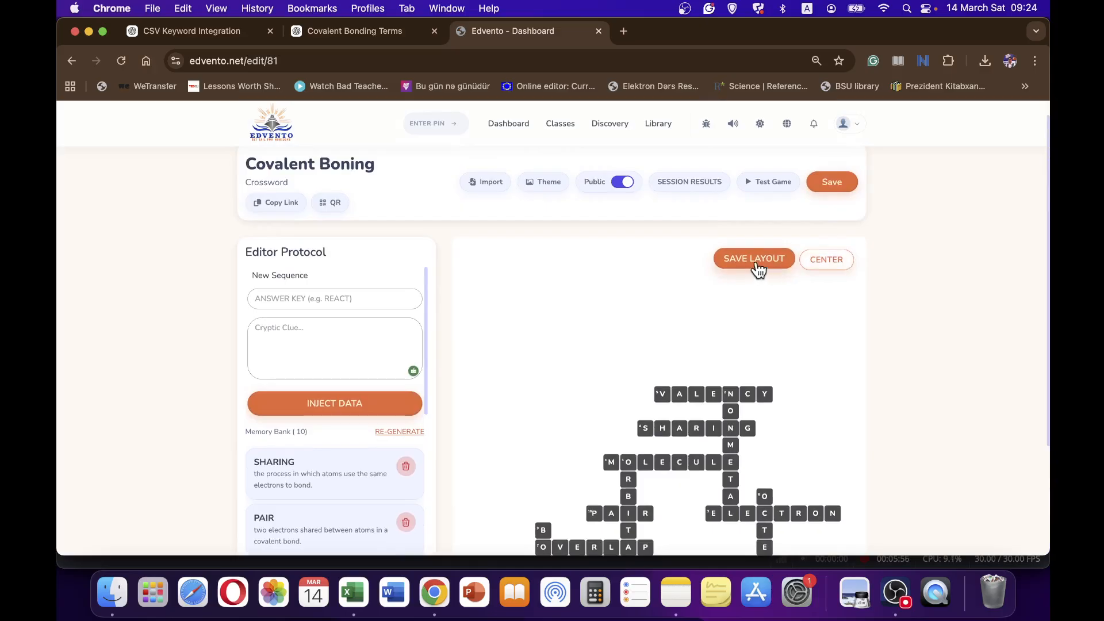
pyautogui.scroll(-2, 913, 361)
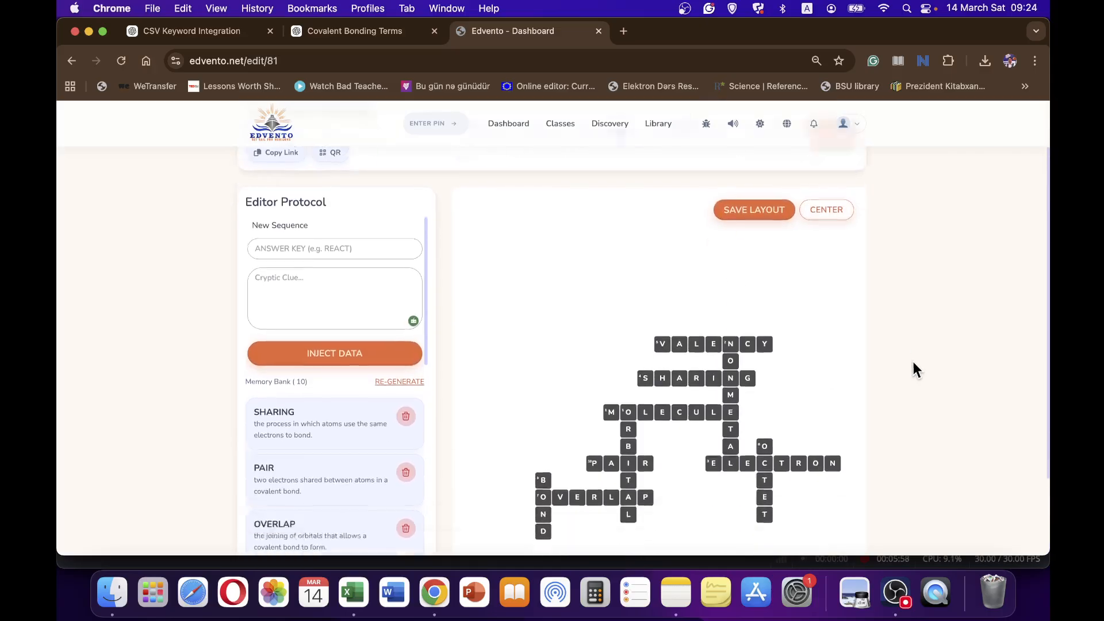
pyautogui.moveTo(740, 389); pyautogui.dragTo(714, 320)
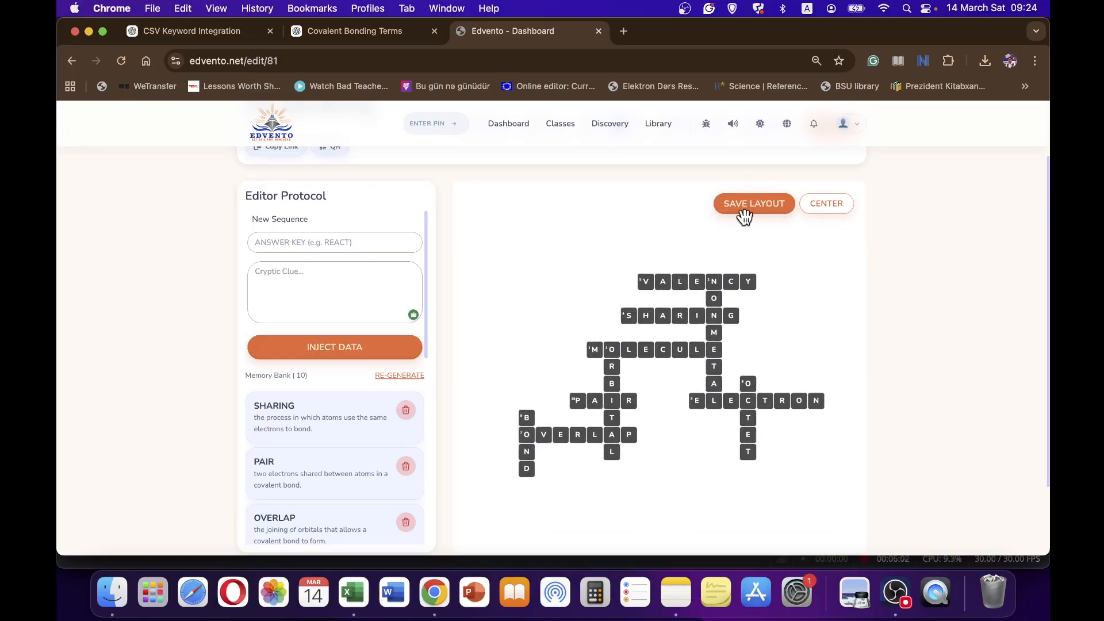
pyautogui.click(768, 211)
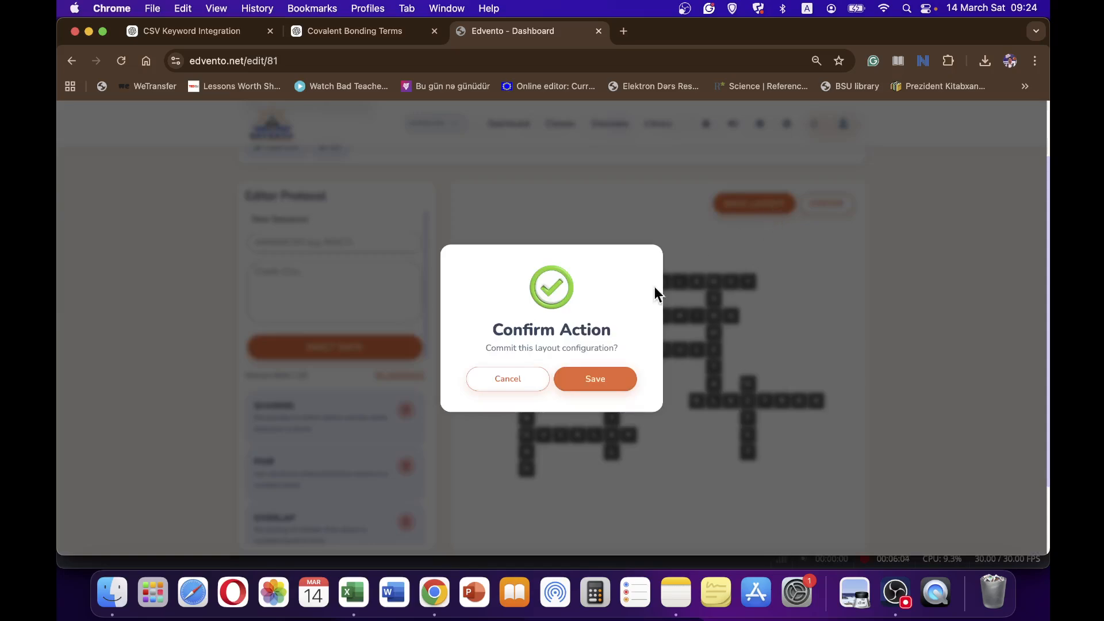
pyautogui.click(616, 381)
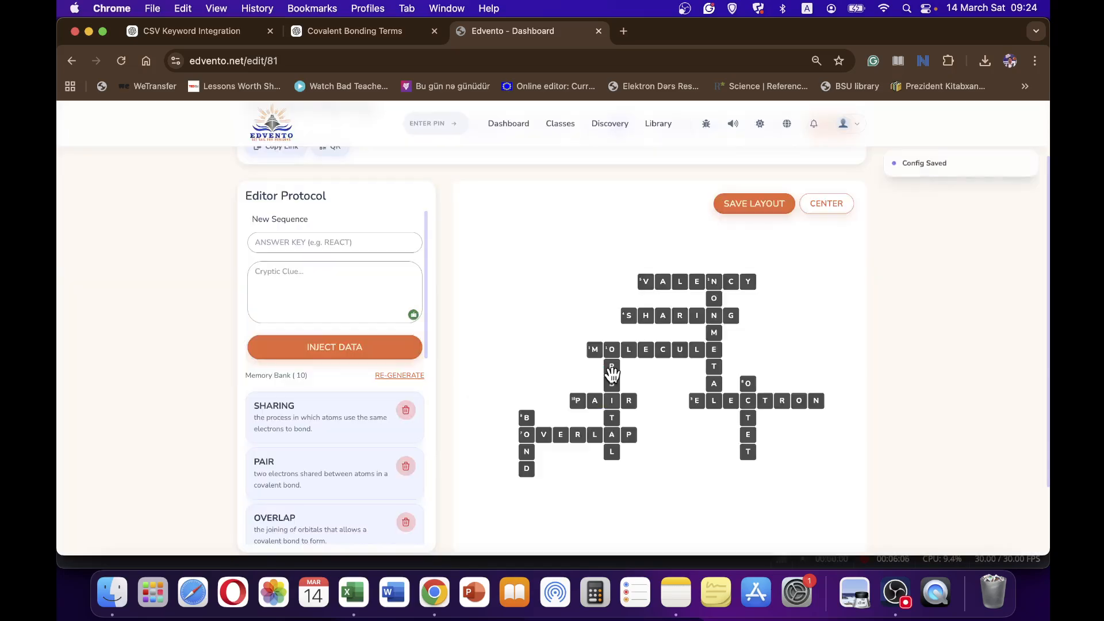
# Step: Save the crossword and launch the Covalent Boning activity from the Activity Hub
pyautogui.scroll(2, 935, 279)
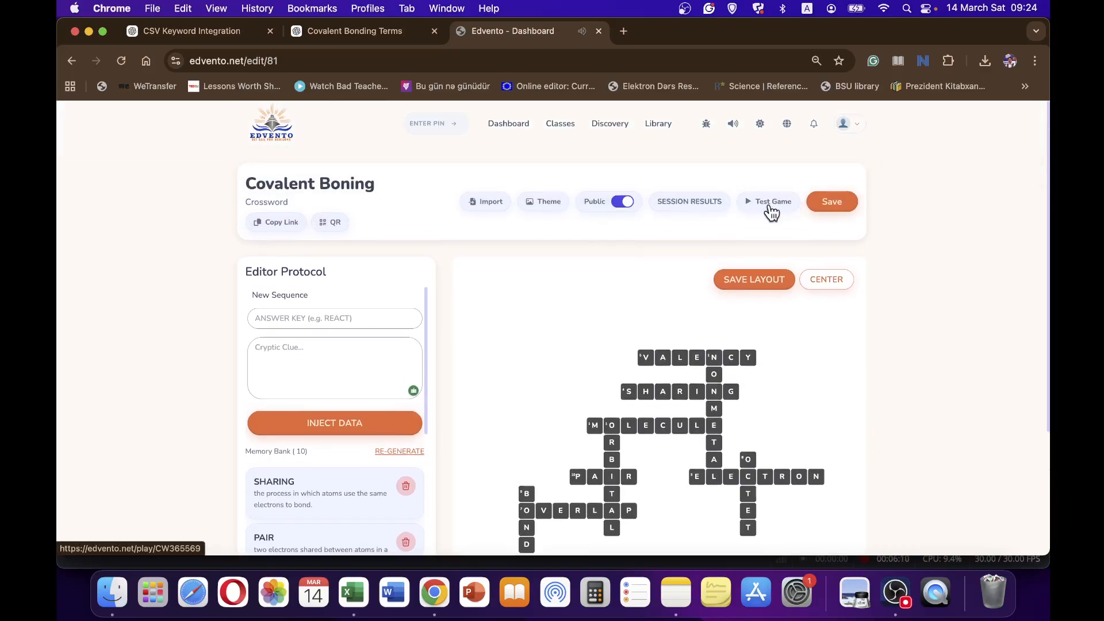
pyautogui.click(837, 207)
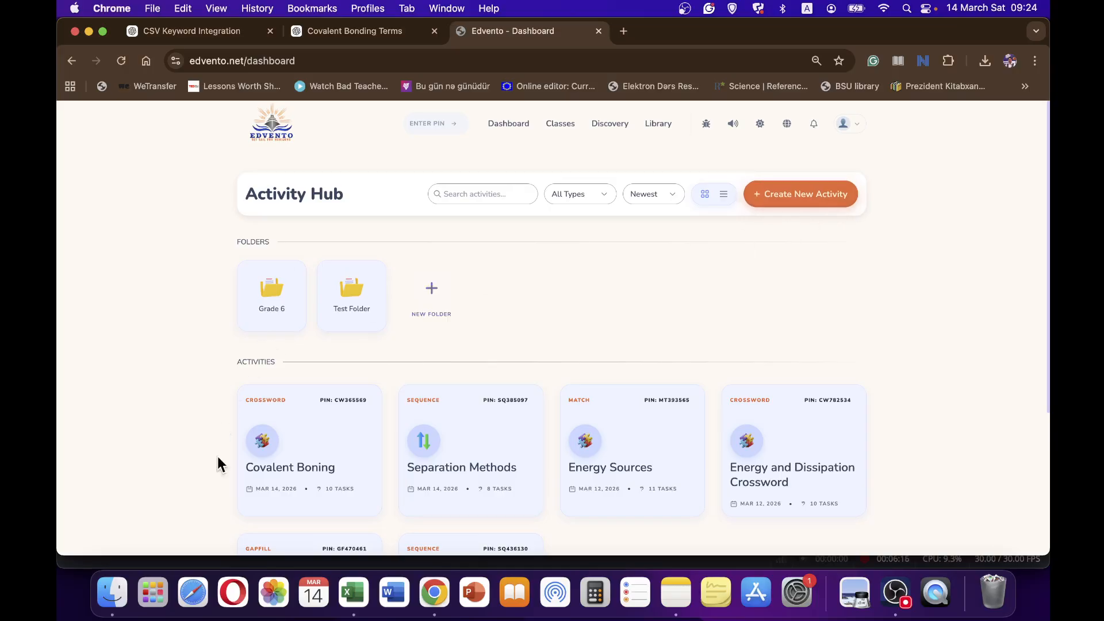
pyautogui.scroll(-1, 382, 346)
pyautogui.moveTo(242, 460)
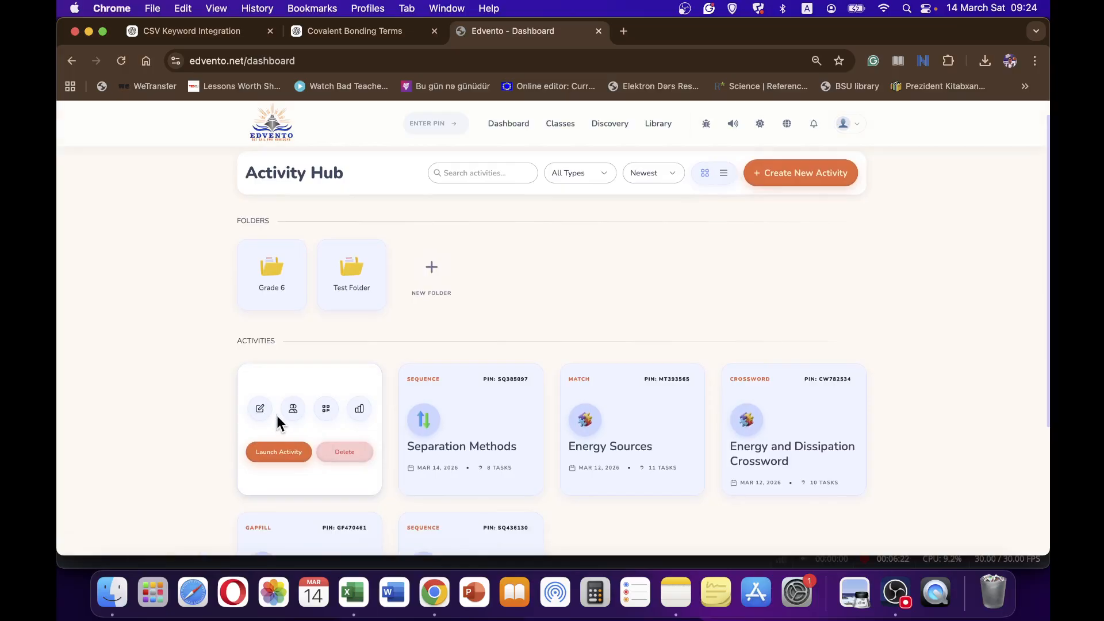
pyautogui.click(277, 452)
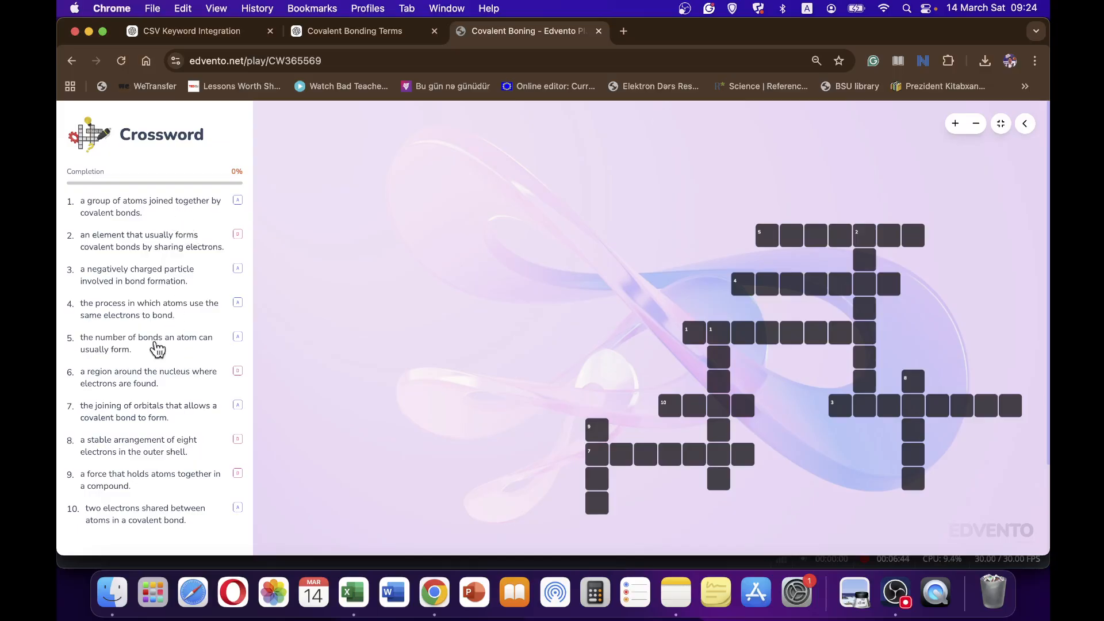
# Step: Test the crossword by selecting clue 1, entering and erasing H in 5 across, and entering A in the second cell of 8 down
pyautogui.click(161, 214)
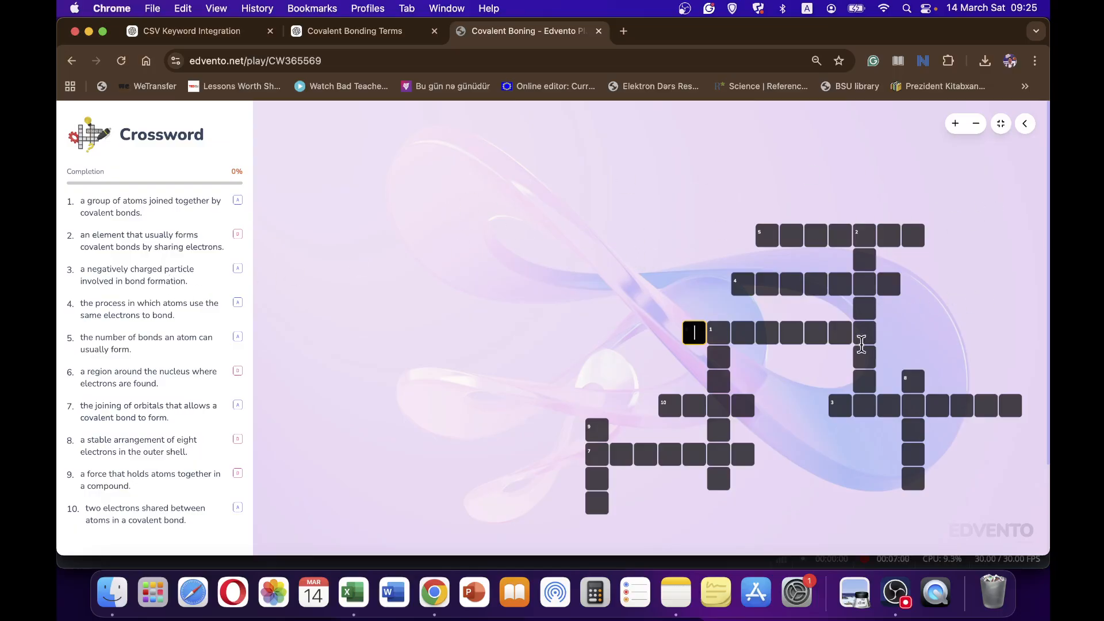
pyautogui.moveTo(843, 388); pyautogui.dragTo(759, 350)
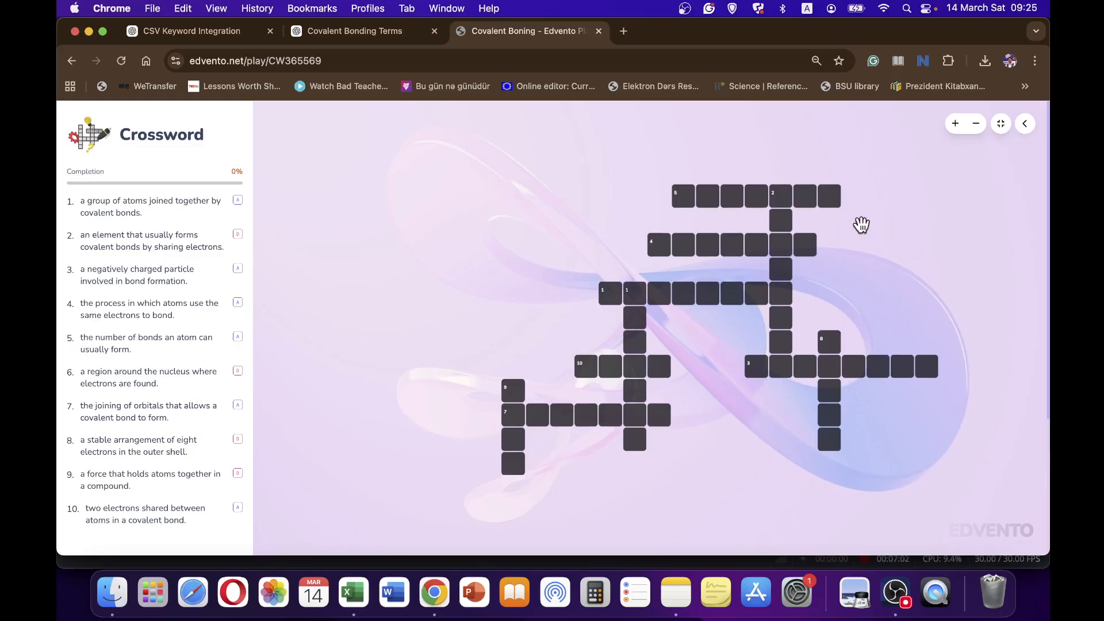
pyautogui.click(687, 198)
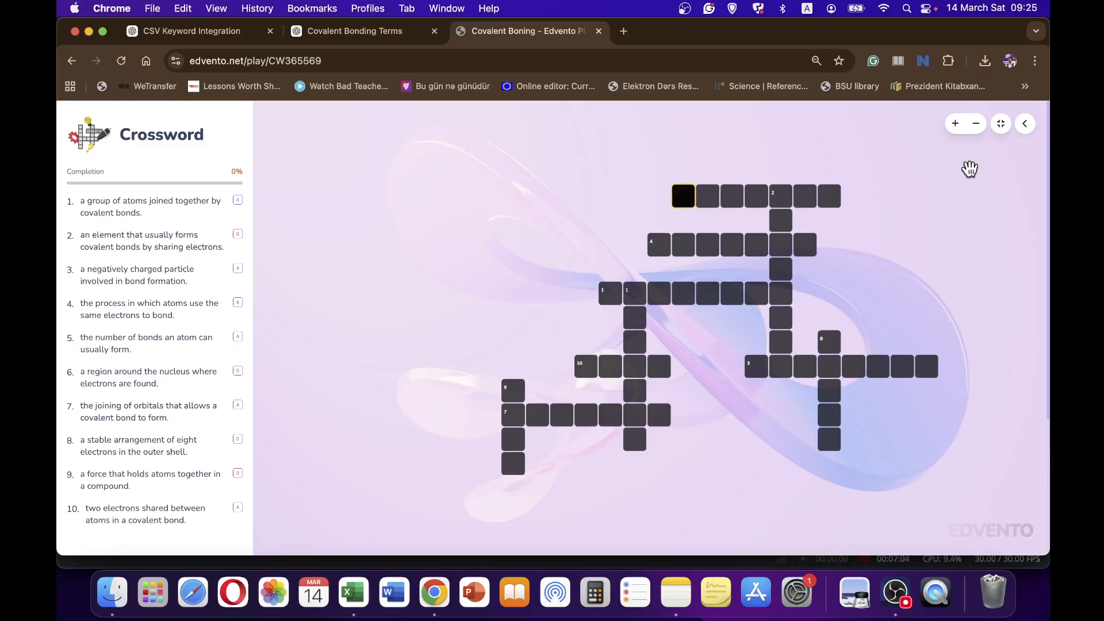
pyautogui.write('H')
pyautogui.press('BackSpace')
pyautogui.click(835, 364)
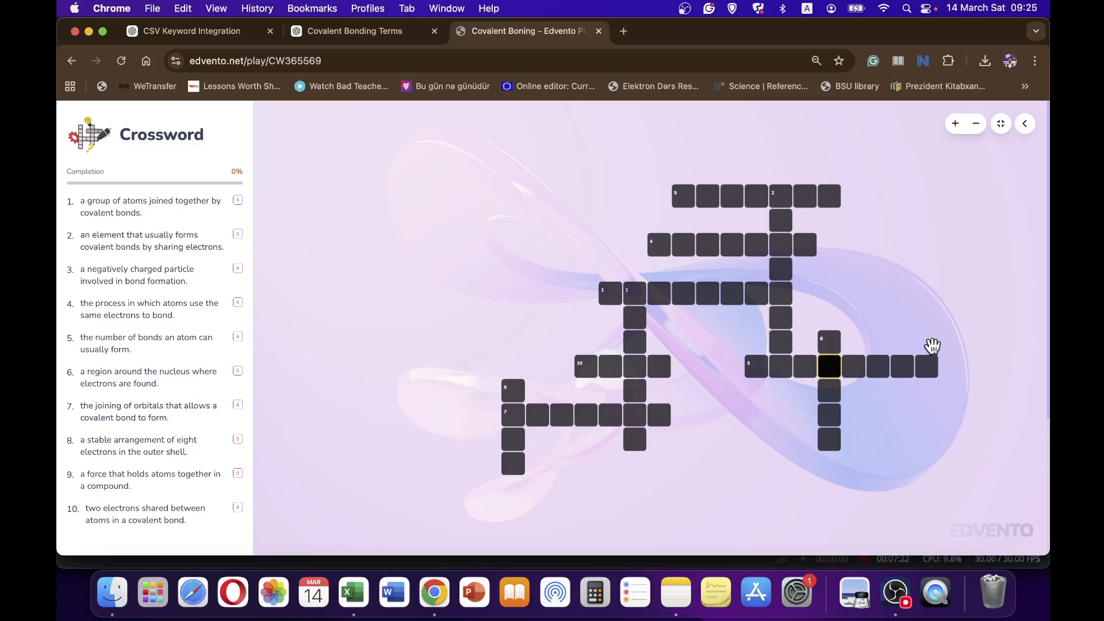
pyautogui.write('A')
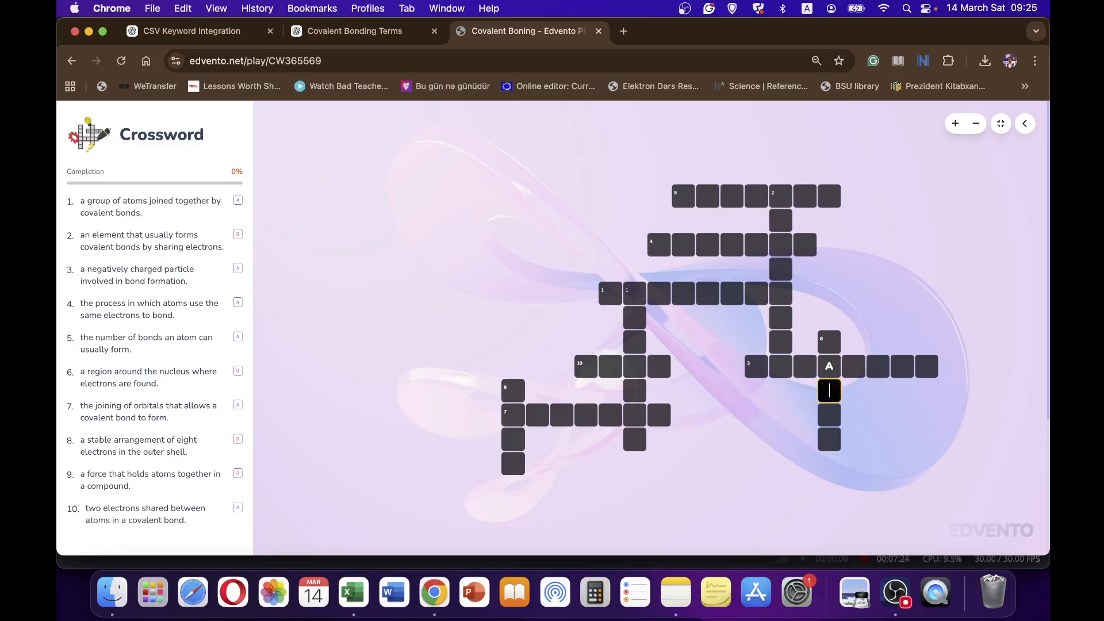
# Step: Enter B in the third cell of 8 down and C in the fifth cell of 3 across
pyautogui.write('B')
pyautogui.press('Up')
pyautogui.press('Right')
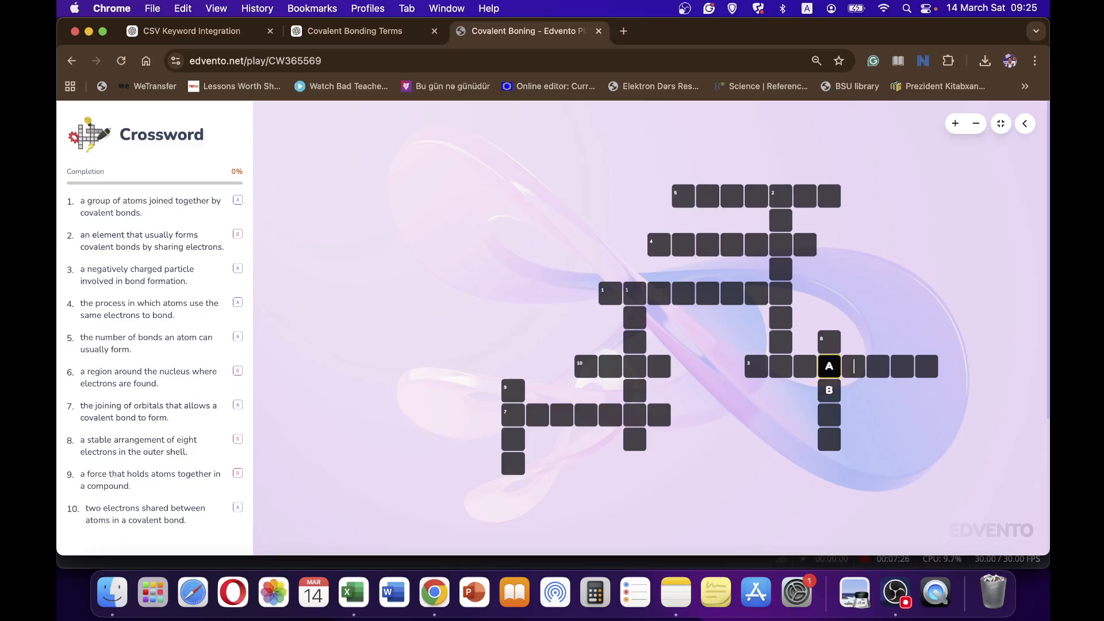
pyautogui.write('C')
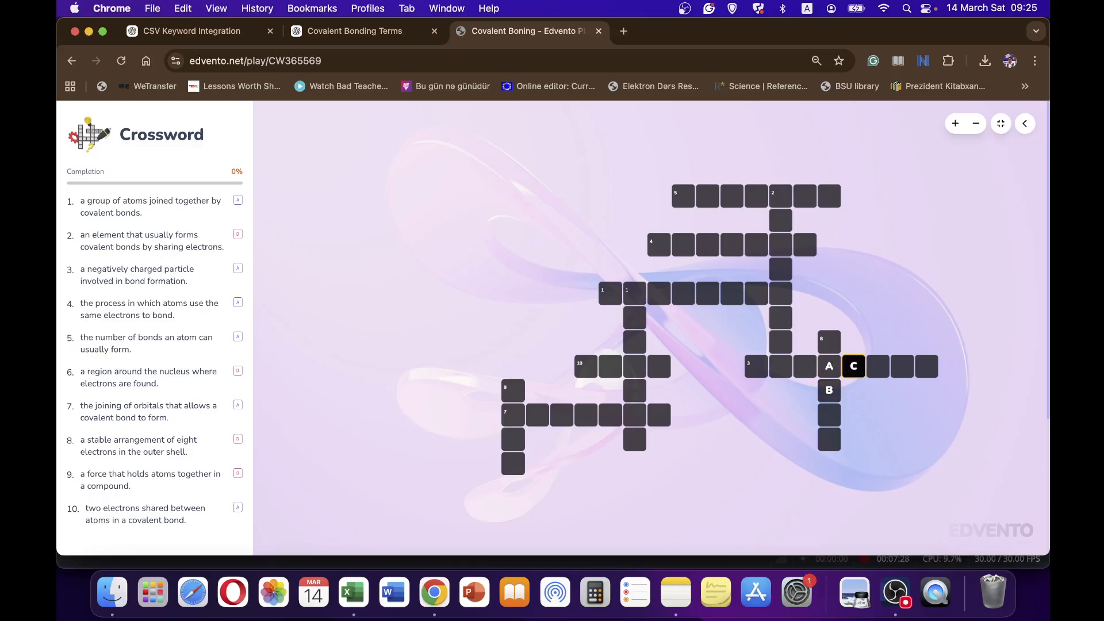
# Step: Move the cell selection from 3 across up through 2 down to the first cell of 5 across
pyautogui.press('Left')
pyautogui.press('Left')
pyautogui.press('Left')
pyautogui.press('Up')
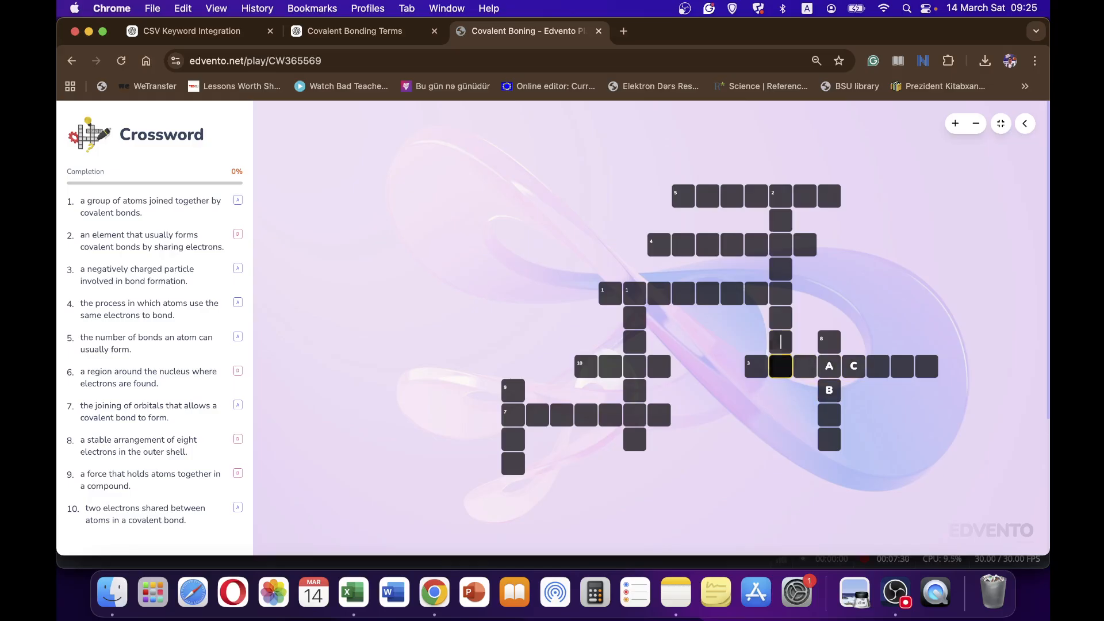
pyautogui.press('Up')
pyautogui.press('Up')
pyautogui.press('Up')
pyautogui.press('Up')
pyautogui.press('Up')
pyautogui.press('Up')
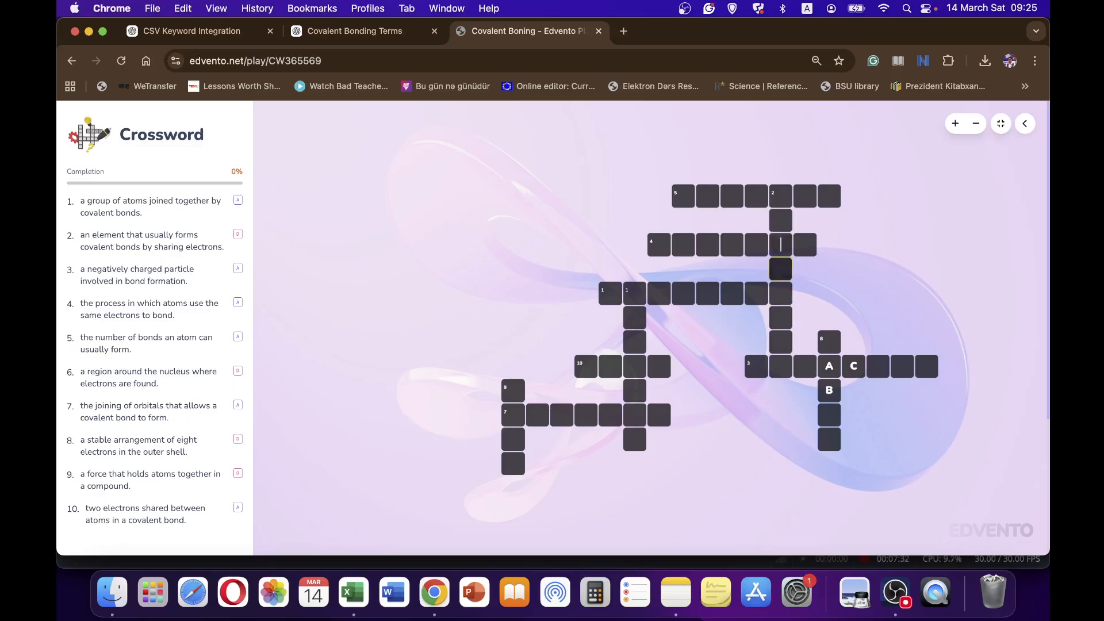
pyautogui.press('Right')
pyautogui.press('Right')
pyautogui.press('Left')
pyautogui.press('Left')
pyautogui.press('Left')
pyautogui.press('Left')
pyautogui.press('Left')
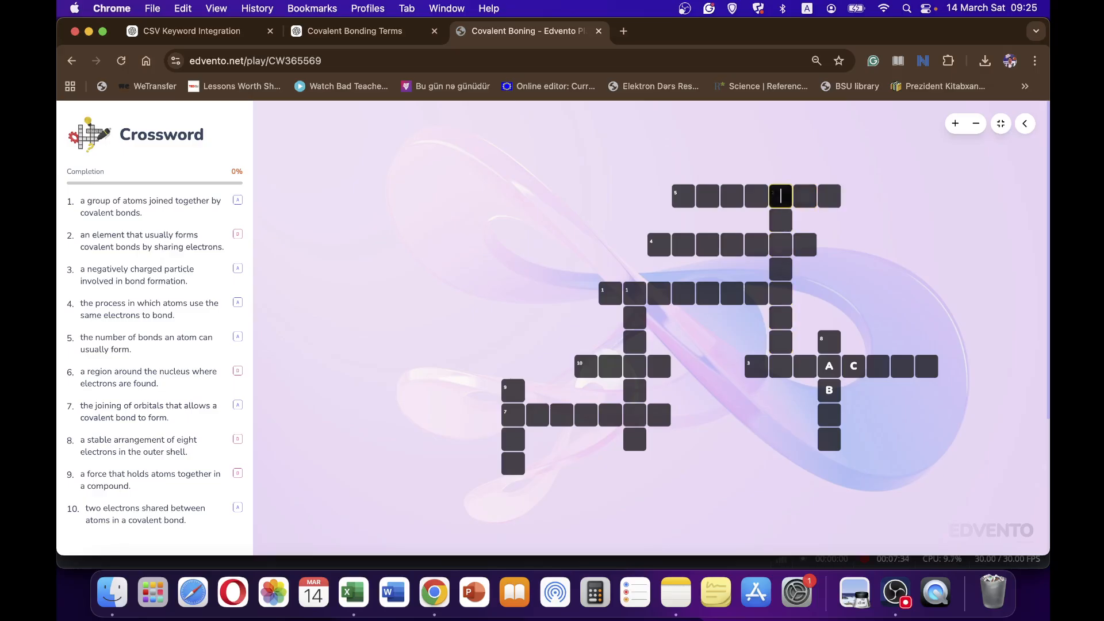
pyautogui.press('Left')
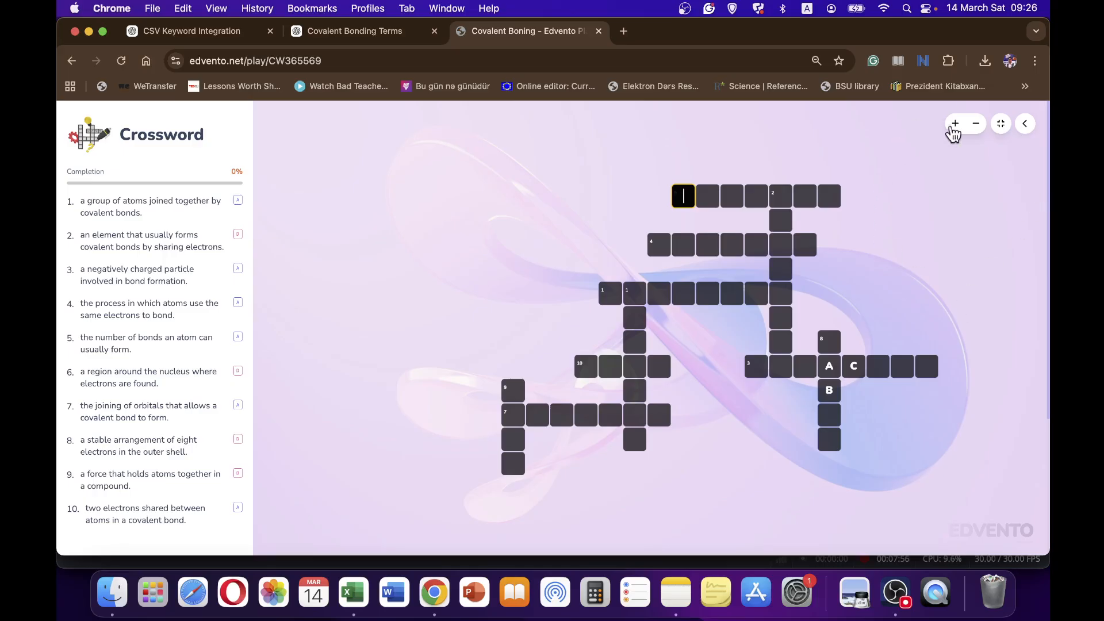
# Step: Enlarge the crossword by two zoom levels and pan through the grid from its upper to its lower words
pyautogui.click(955, 125)
pyautogui.click(955, 125)
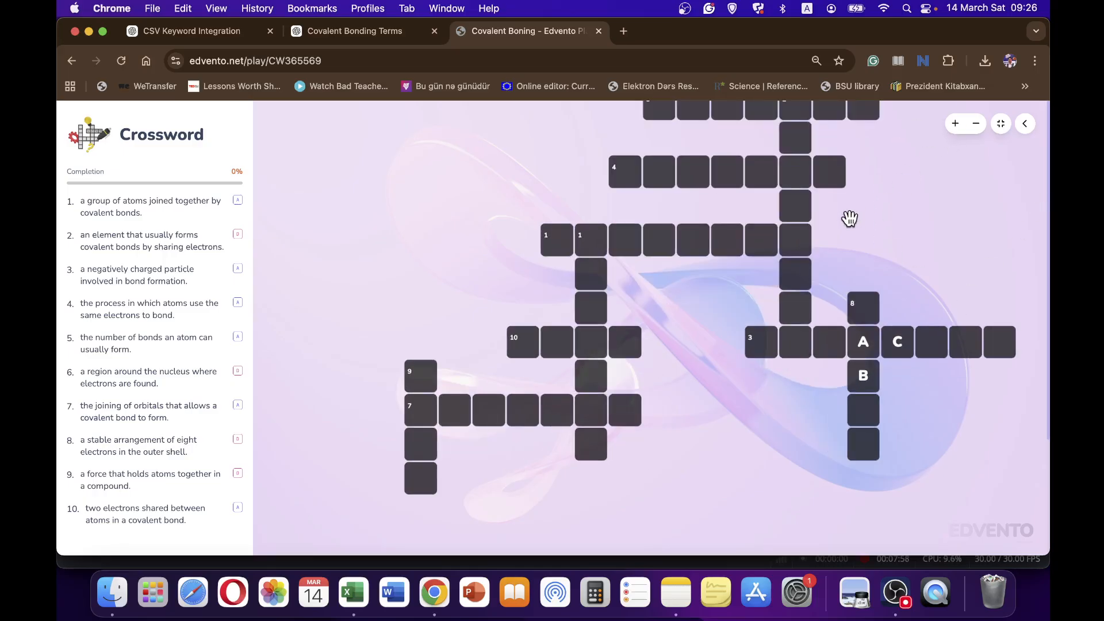
pyautogui.moveTo(900, 194)
pyautogui.mouseDown()
pyautogui.moveTo(886, 253)
pyautogui.moveTo(902, 205)
pyautogui.mouseUp()
pyautogui.scroll(-3, 754, 261)
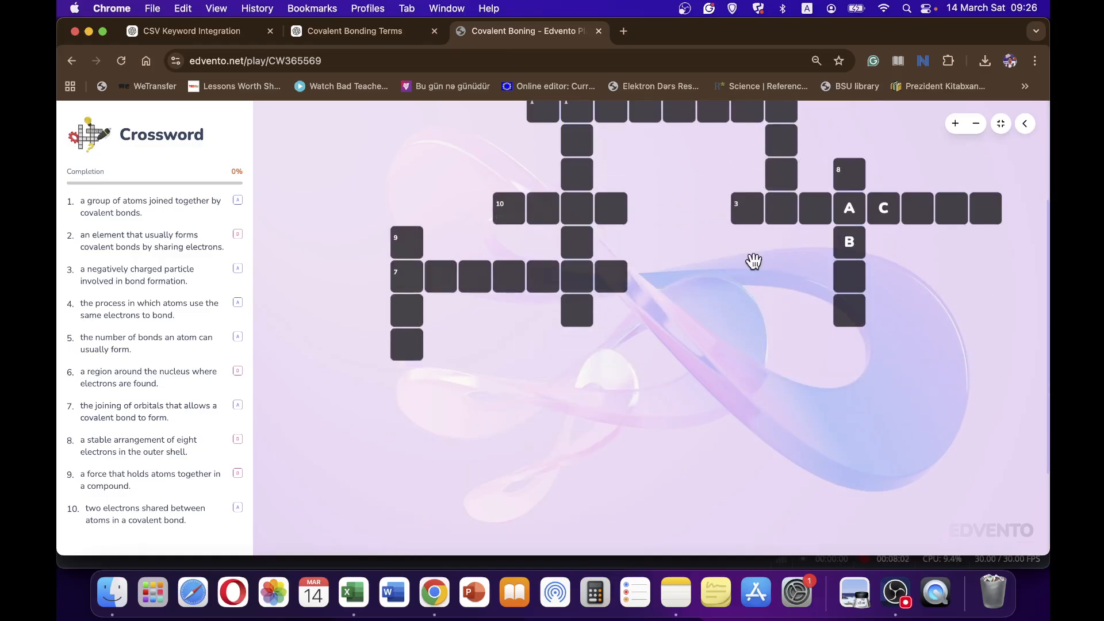
pyautogui.scroll(3, 798, 255)
pyautogui.scroll(-3, 798, 255)
pyautogui.scroll(3, 805, 258)
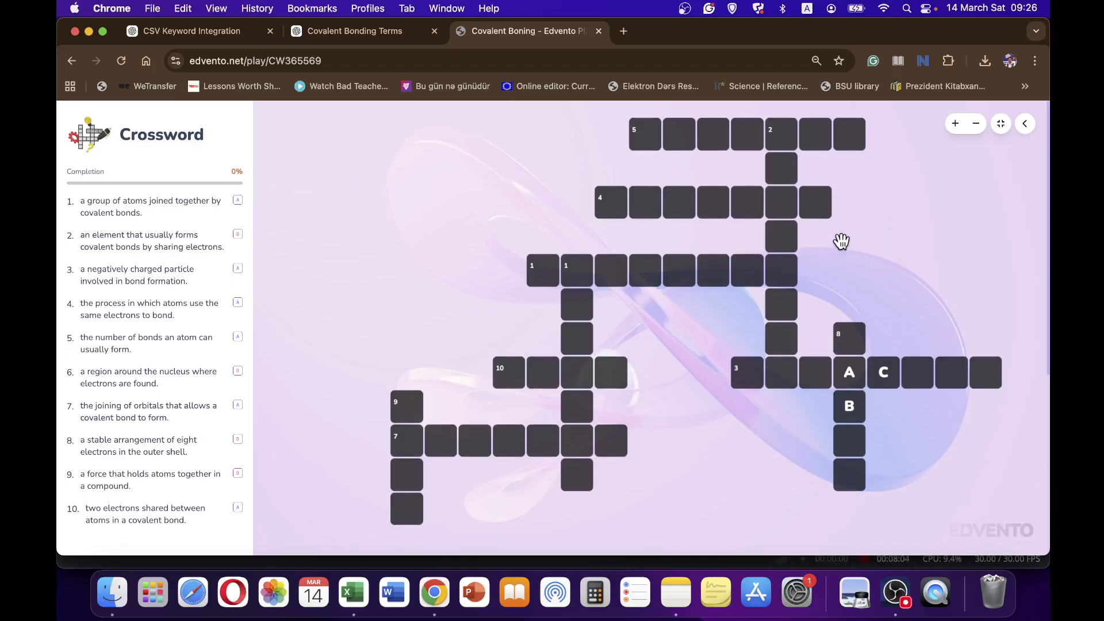
# Step: Zoom the crossword out and reset its view, and show and hide the extra activity options
pyautogui.click(976, 125)
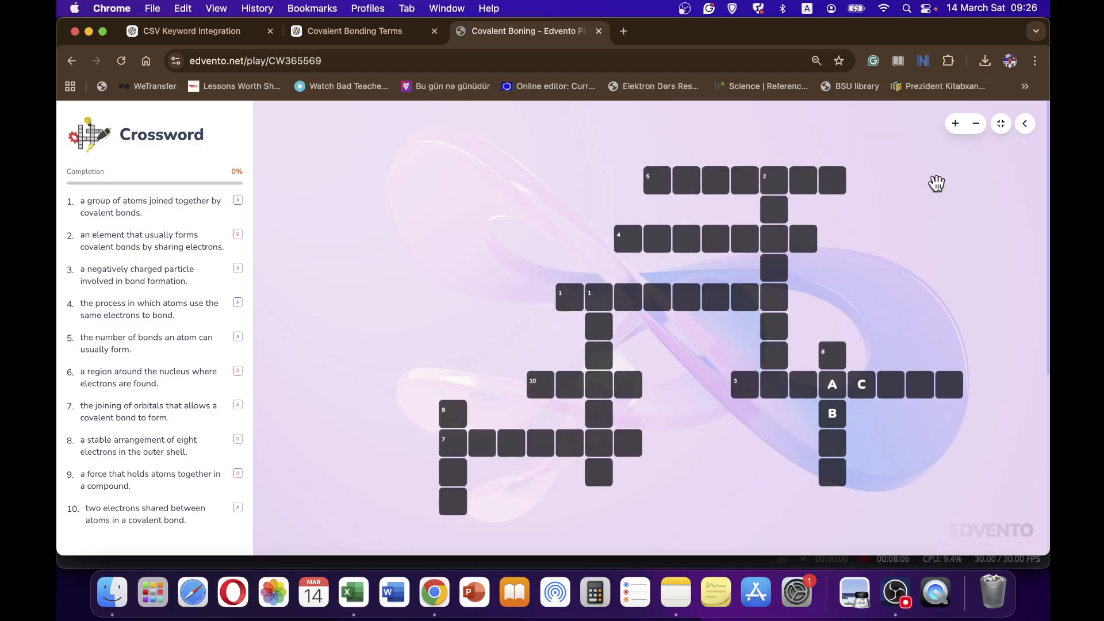
pyautogui.click(1002, 129)
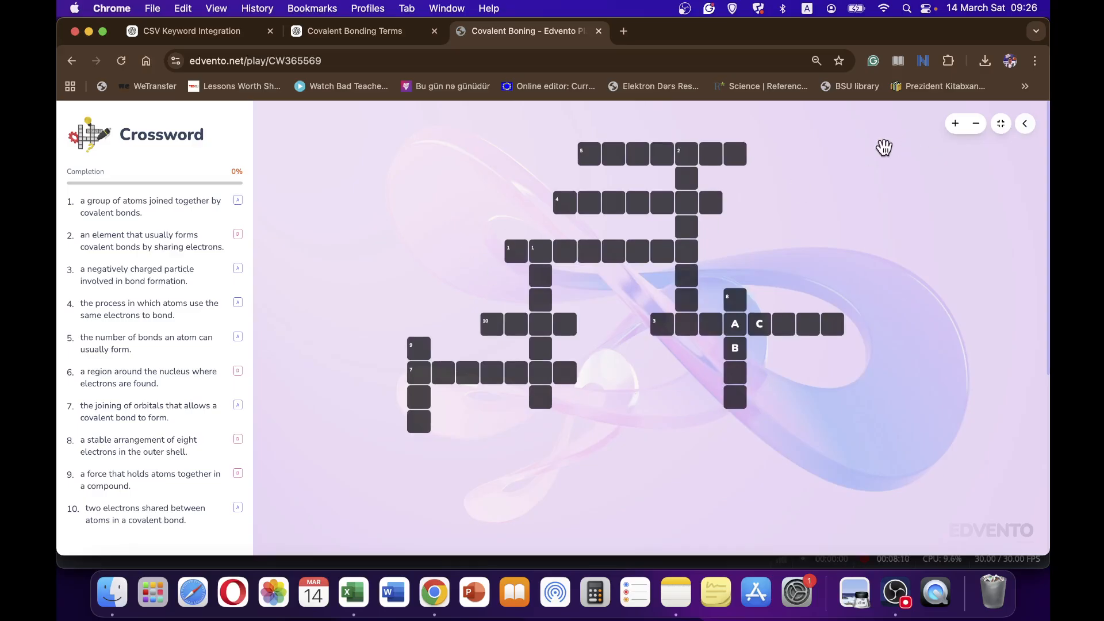
pyautogui.click(1024, 125)
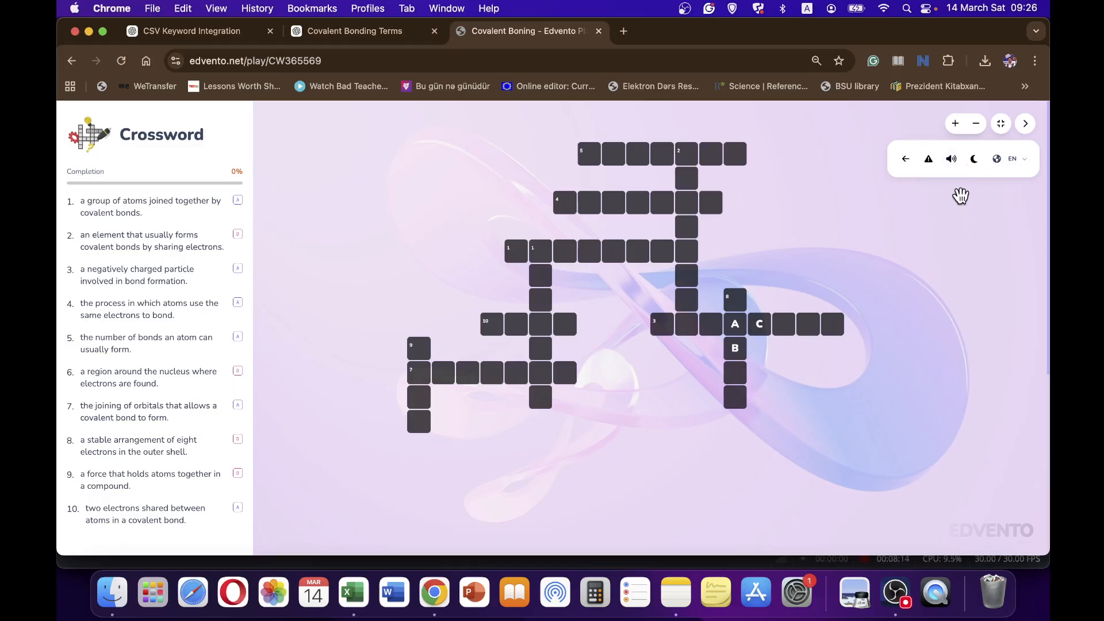
pyautogui.click(1024, 132)
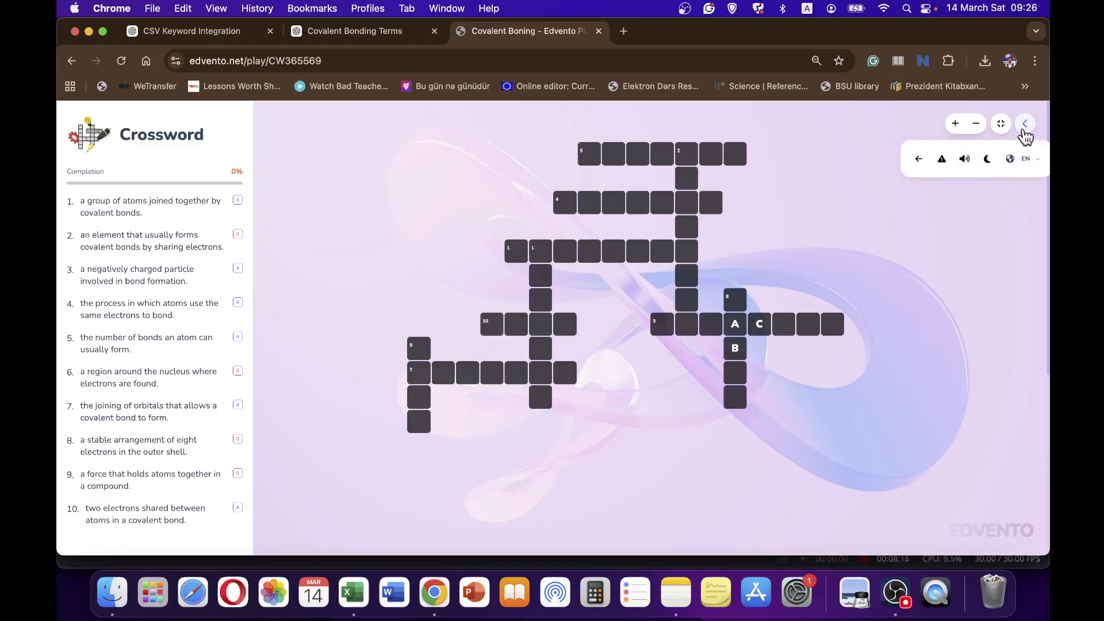